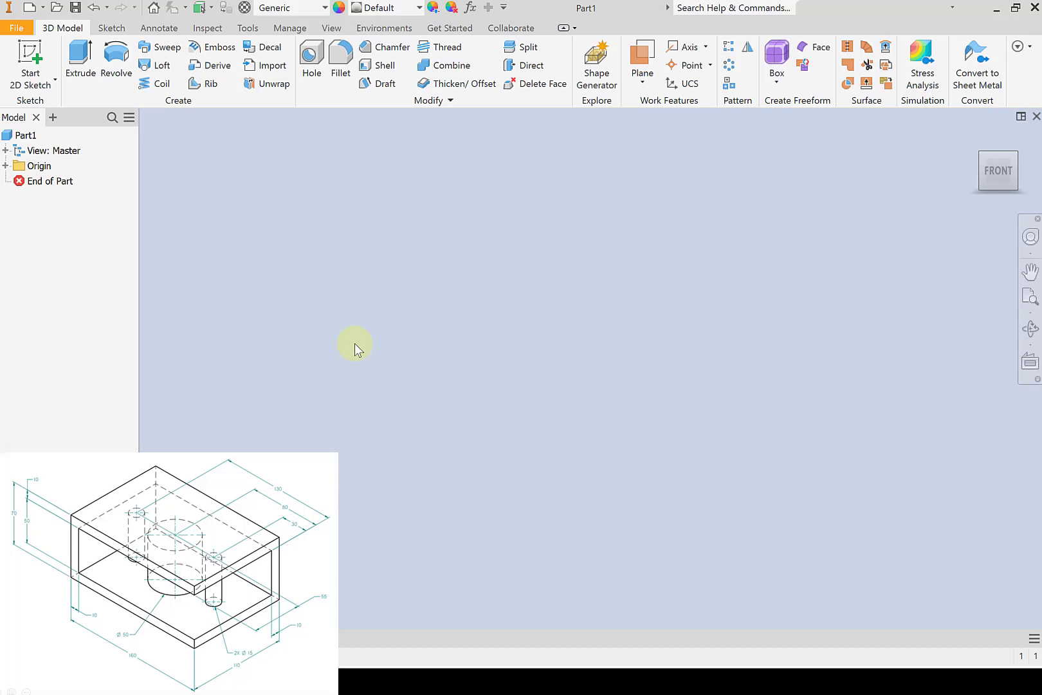
Start a sketch on the front plane and draw a two-point rectangle from the origin, about 22.5 mm wide and 13.6 mm high
click(38, 54)
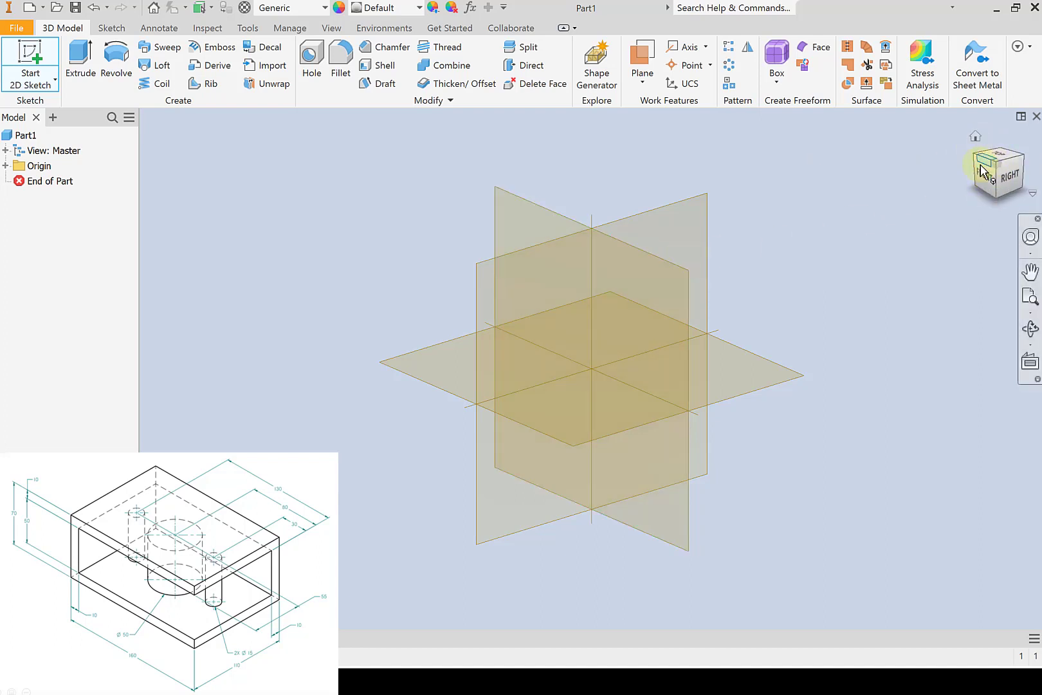
click(623, 306)
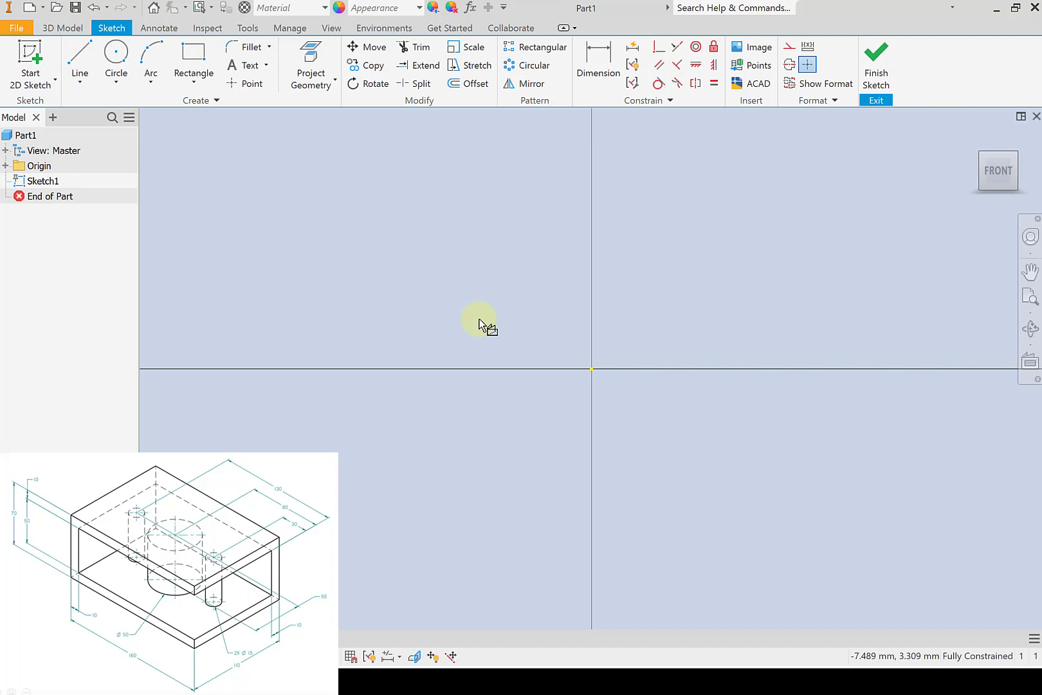
click(193, 55)
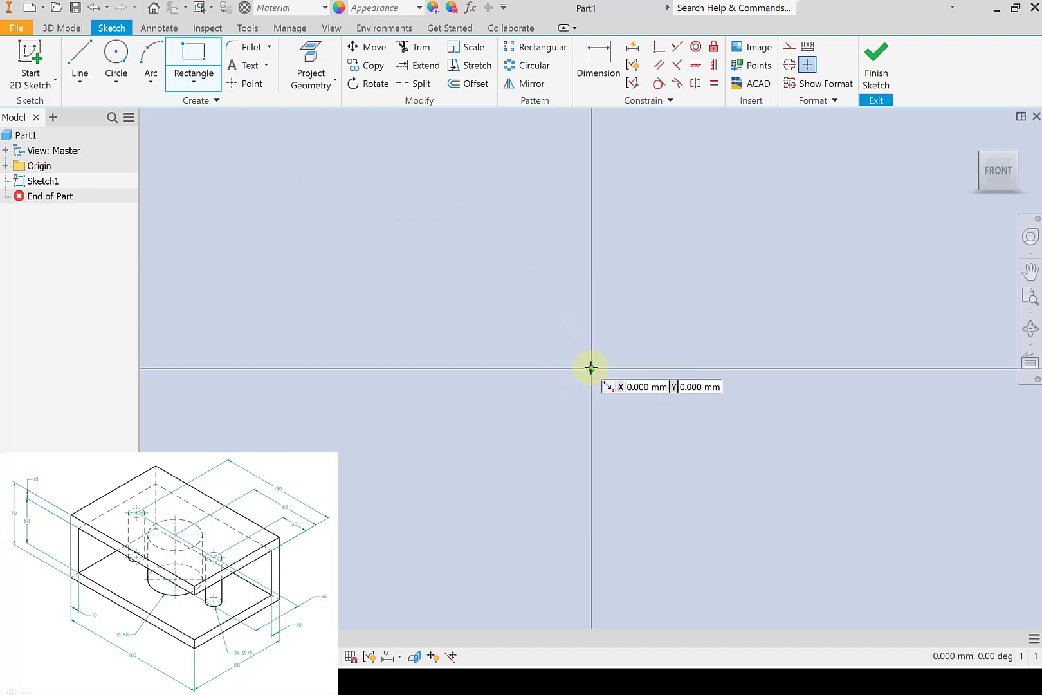
click(591, 367)
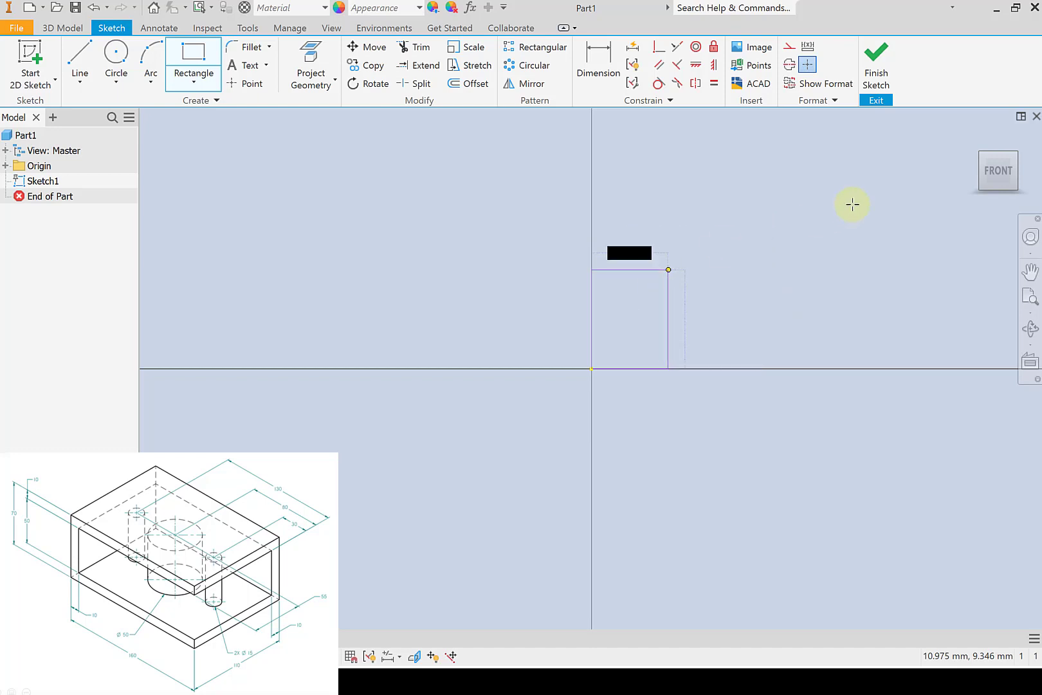
click(930, 164)
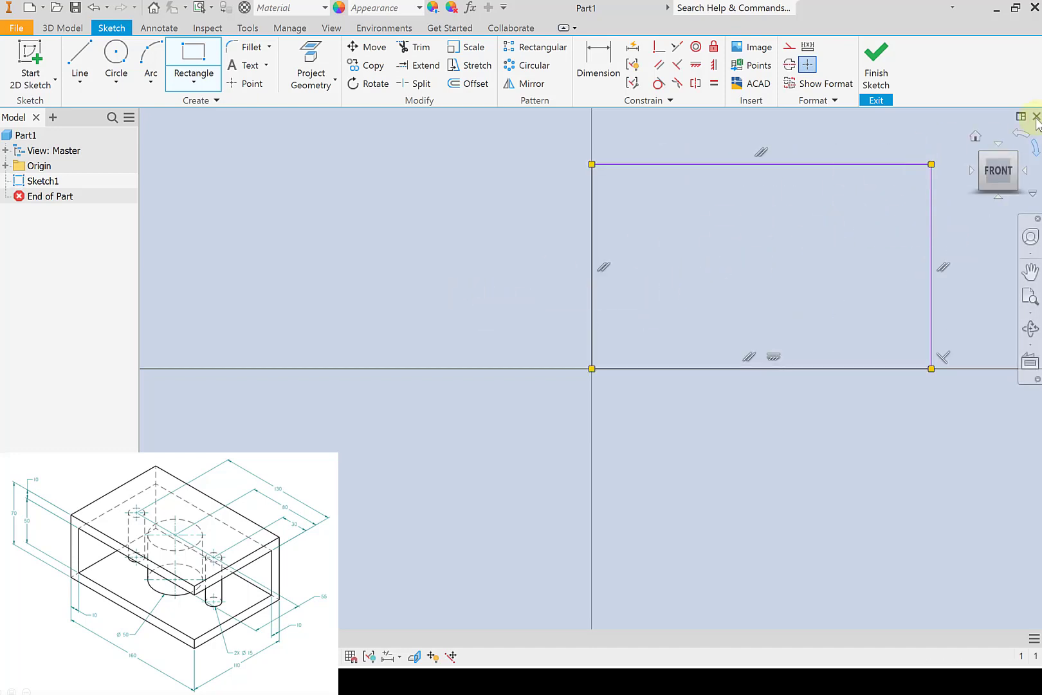
click(974, 136)
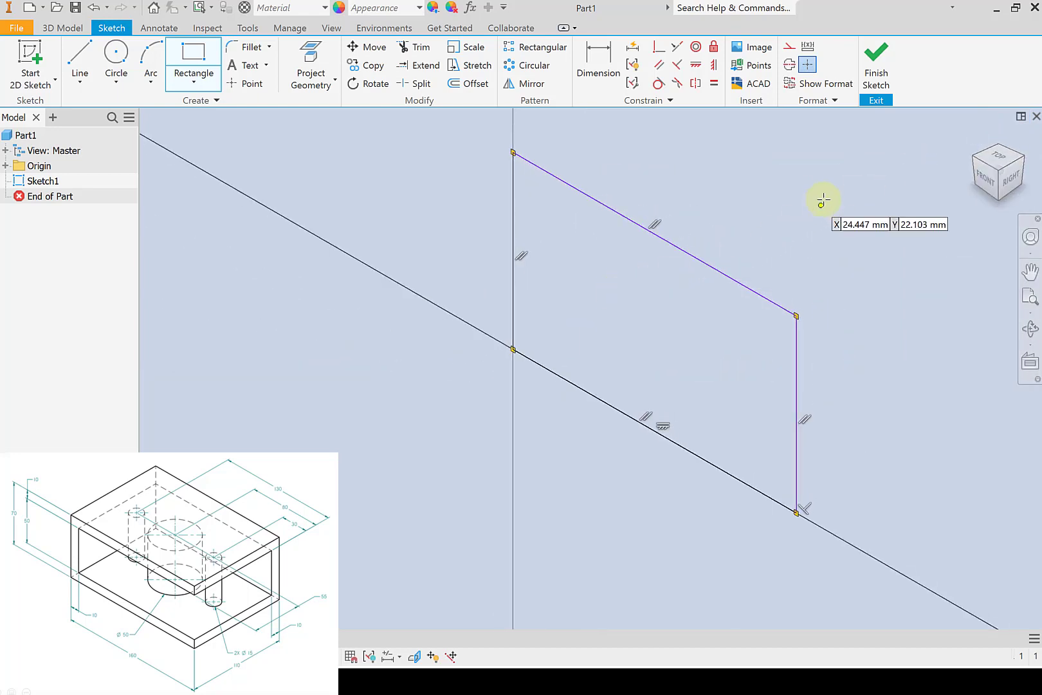
right_click(842, 168)
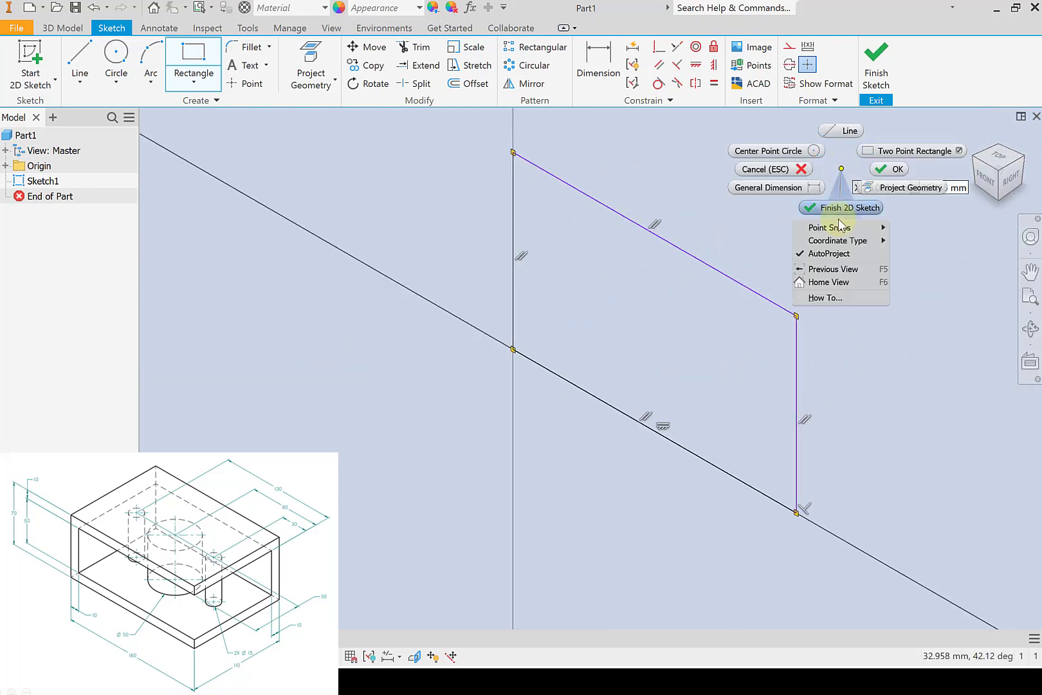
click(889, 168)
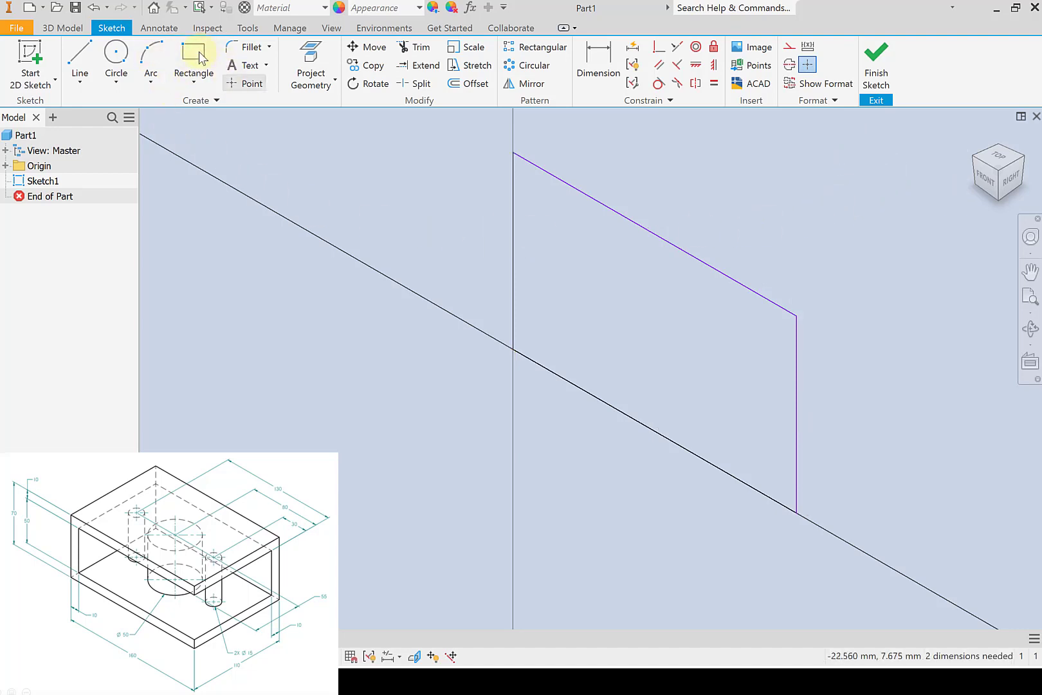
Dimension the rectangle's width between its two vertical sides and set it to 160 mm
click(980, 180)
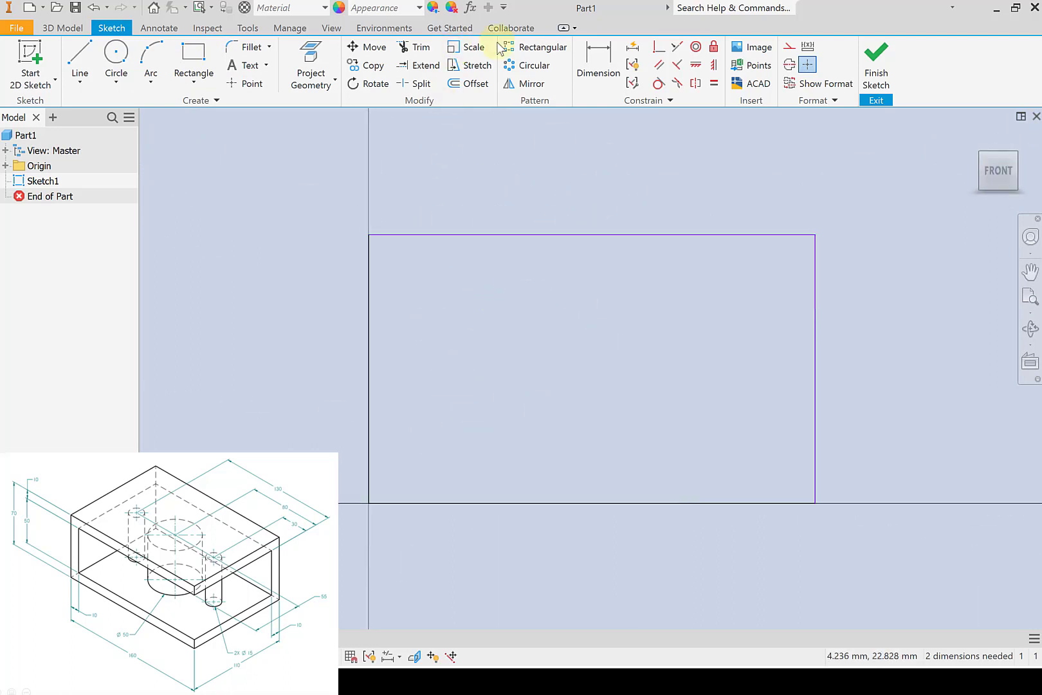
click(598, 67)
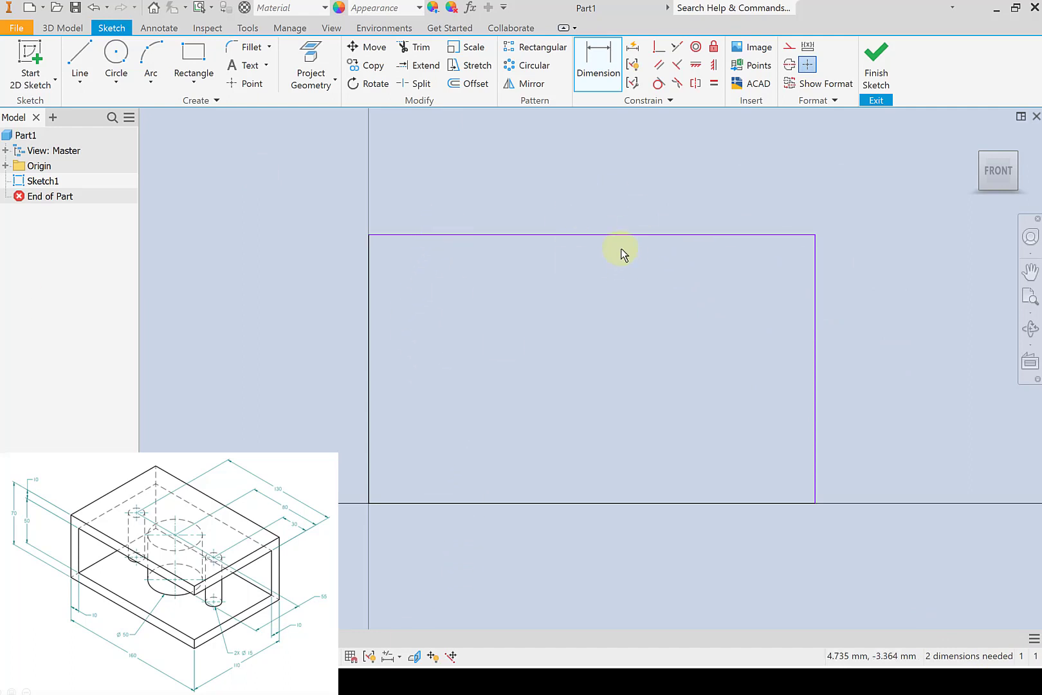
click(368, 303)
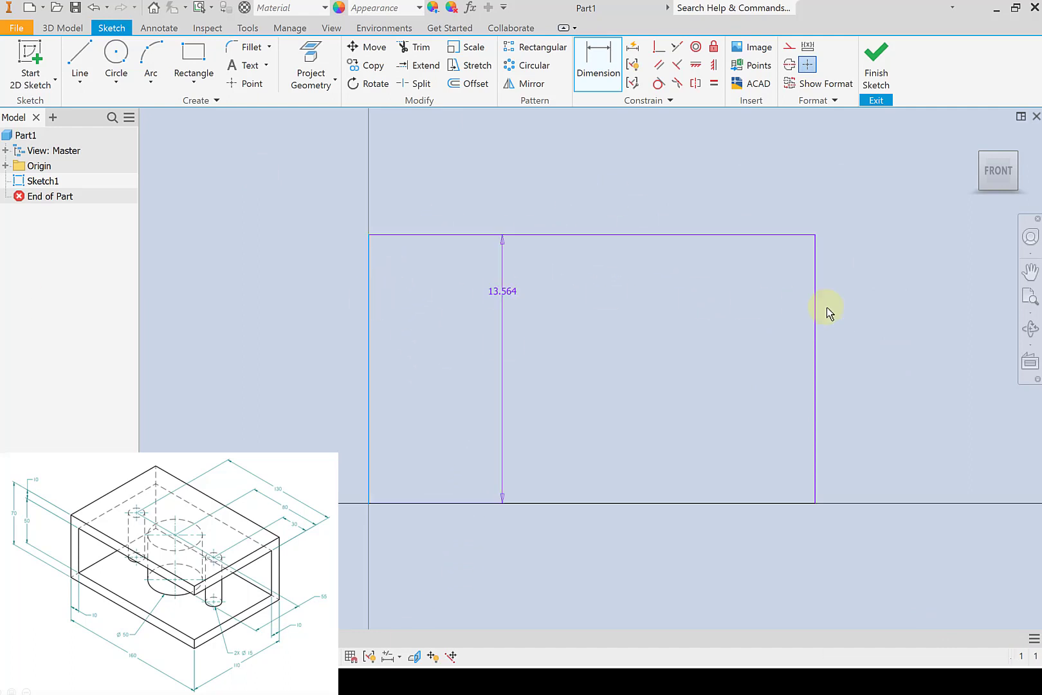
click(815, 328)
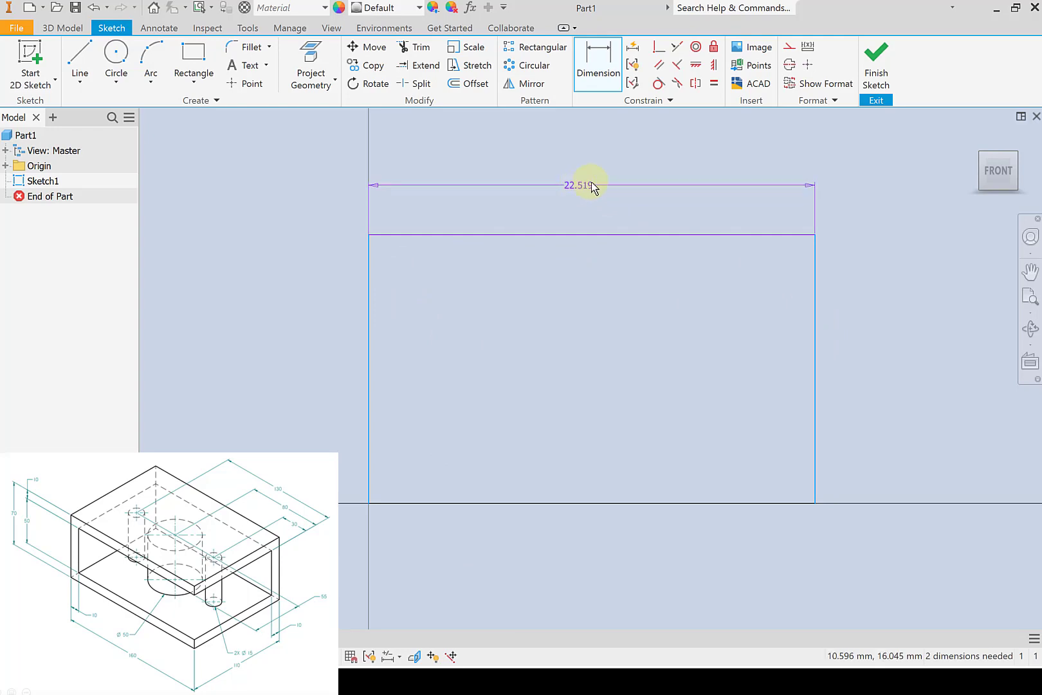
click(591, 182)
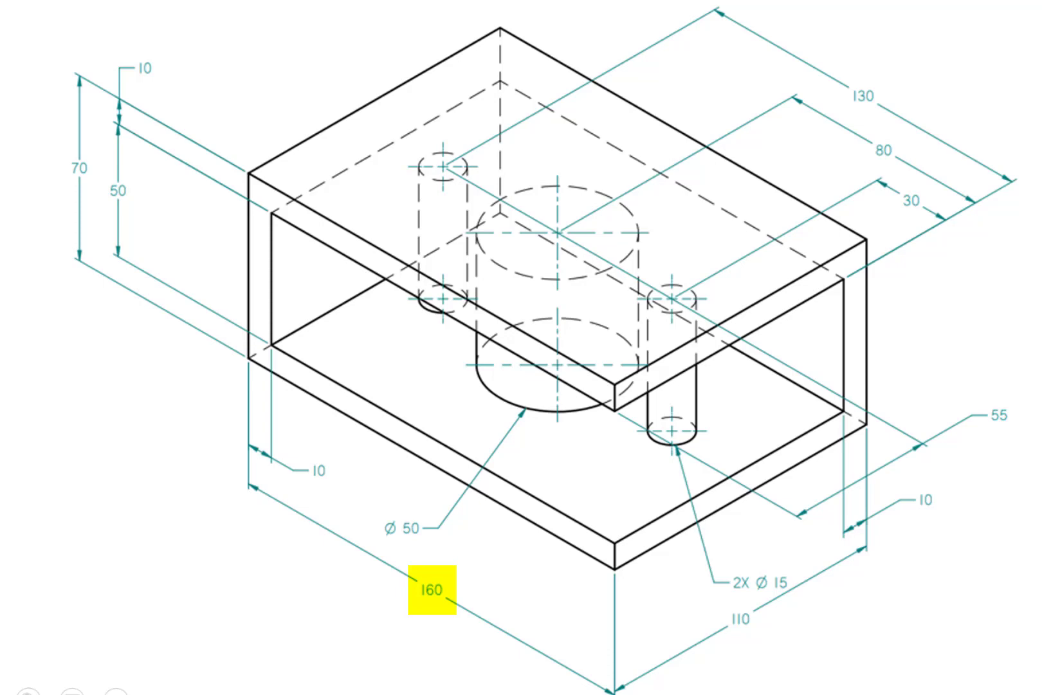
text(160)
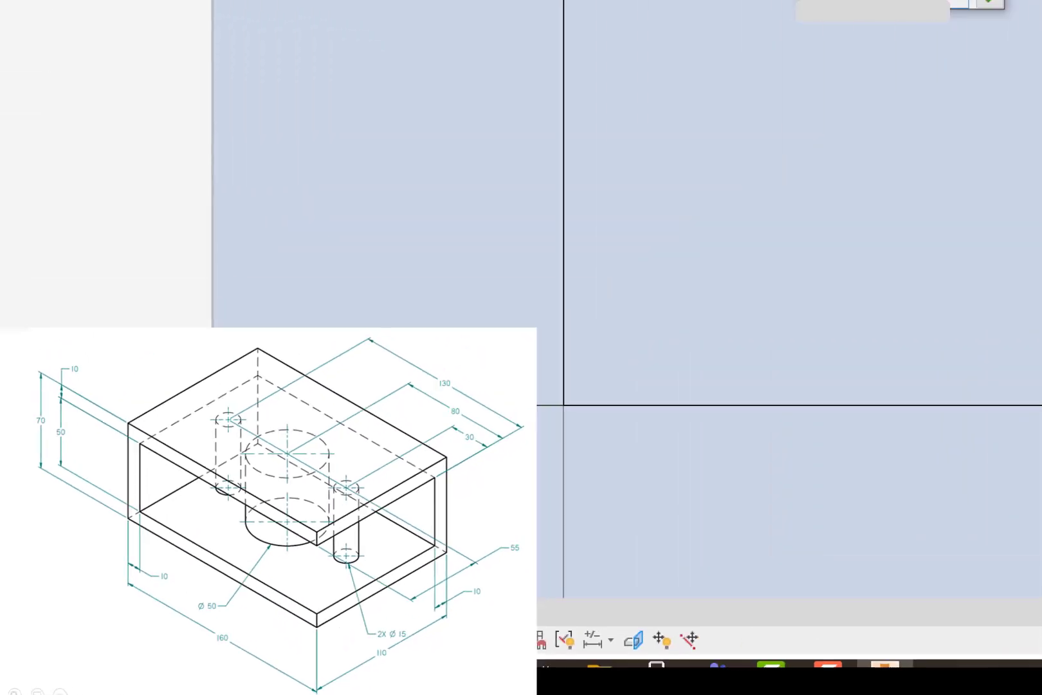
key(Return)
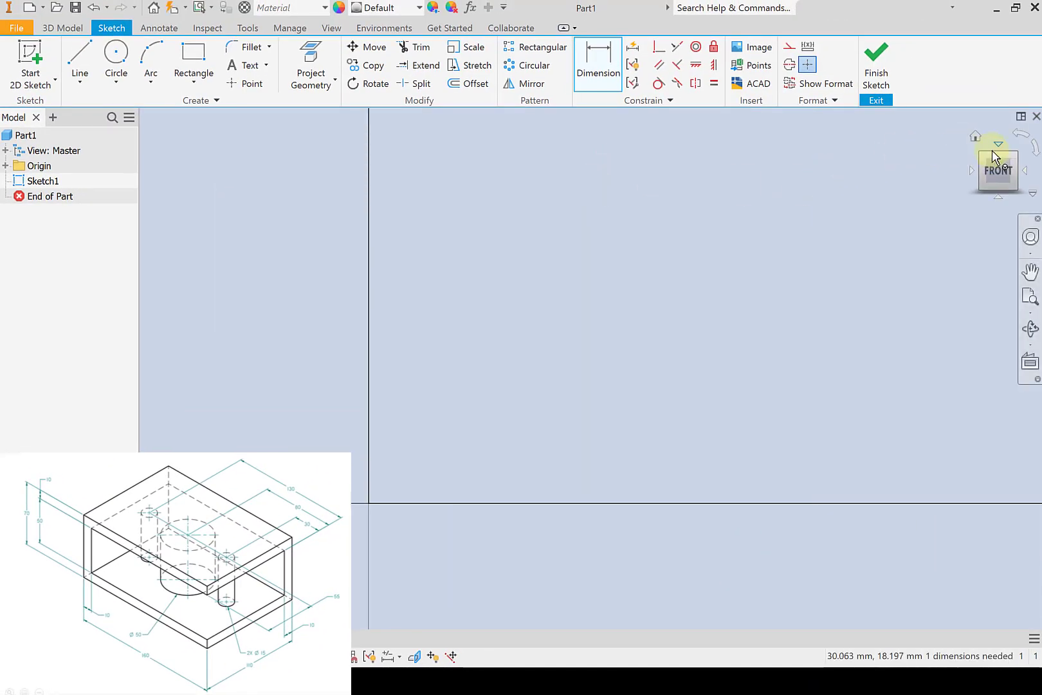
Dimension the rectangle's height between its two horizontal edges as 70 mm and finish the sketch
key(F6)
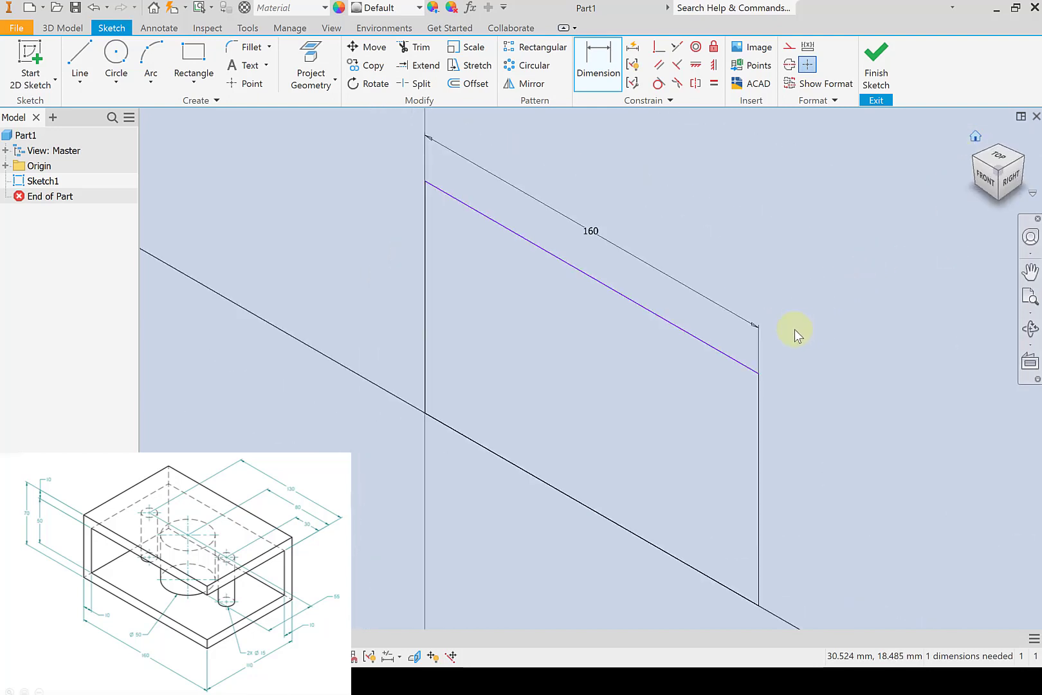
click(697, 347)
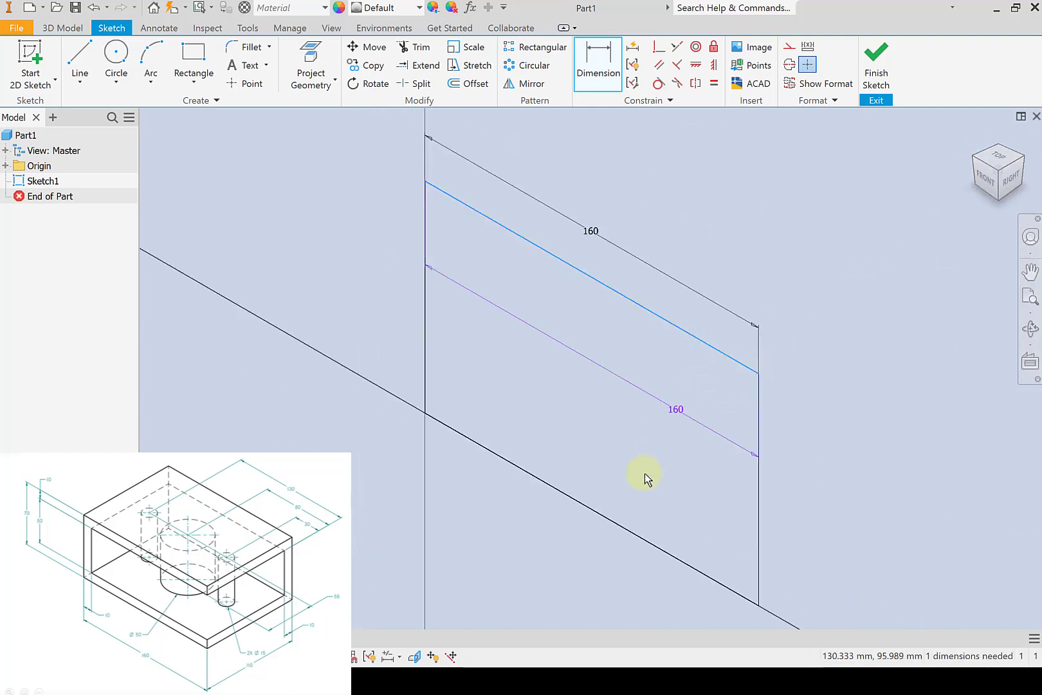
click(633, 537)
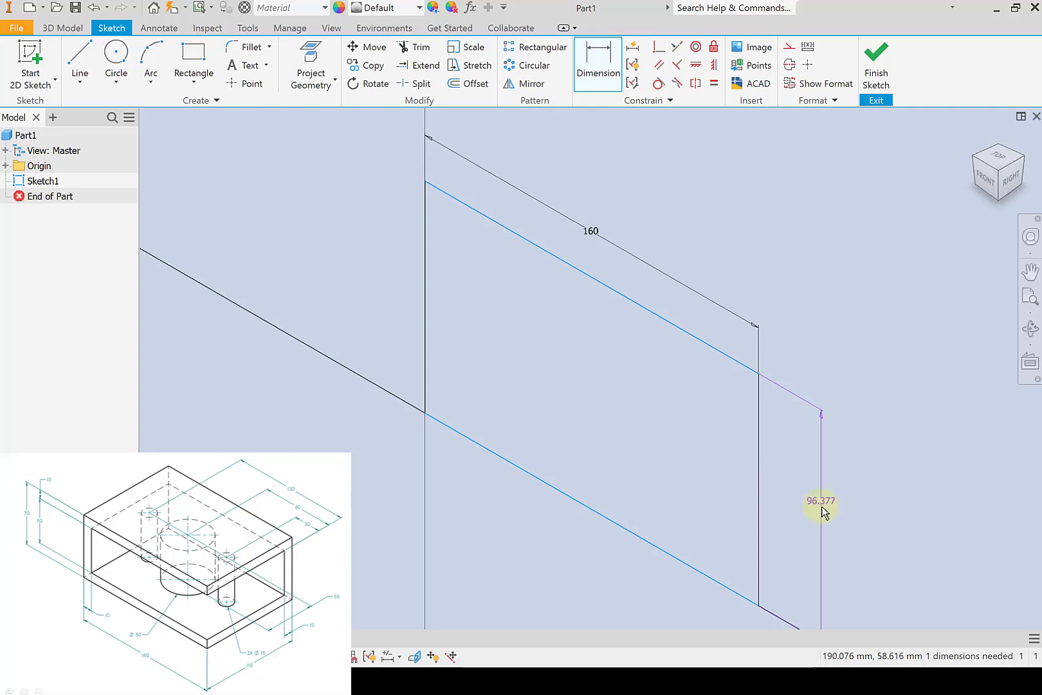
click(821, 514)
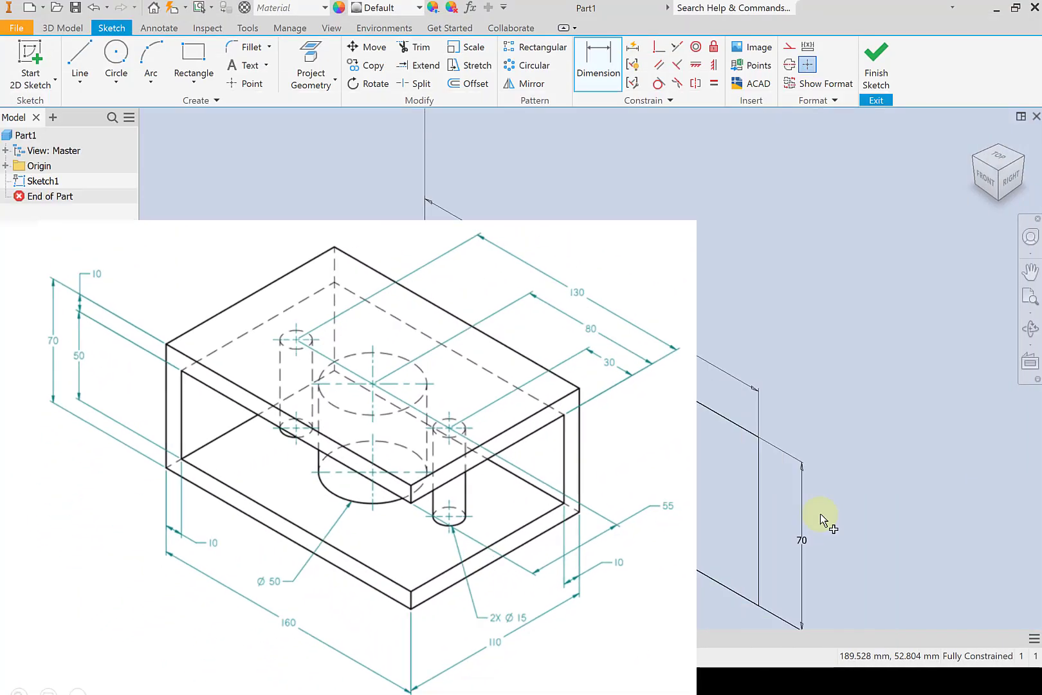
click(996, 176)
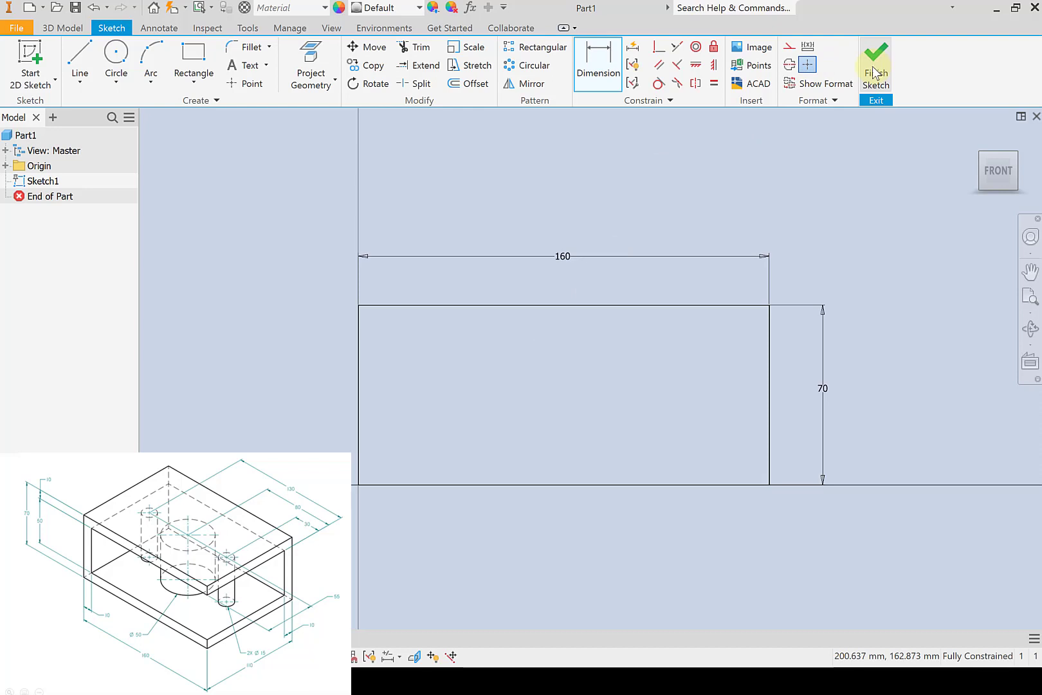
right_click(559, 358)
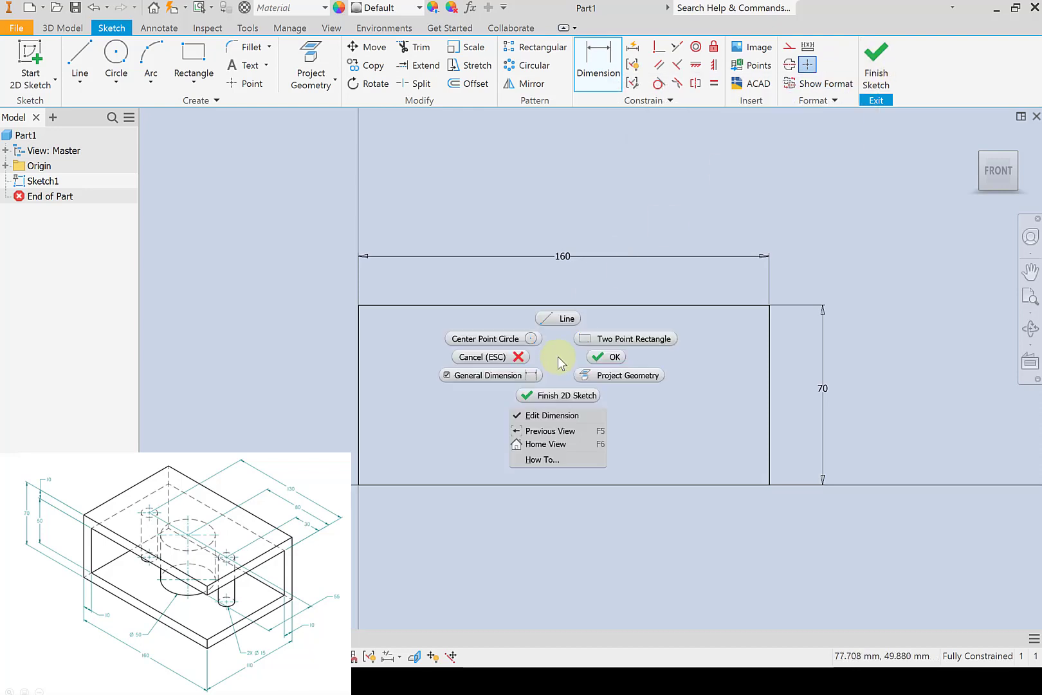
click(557, 394)
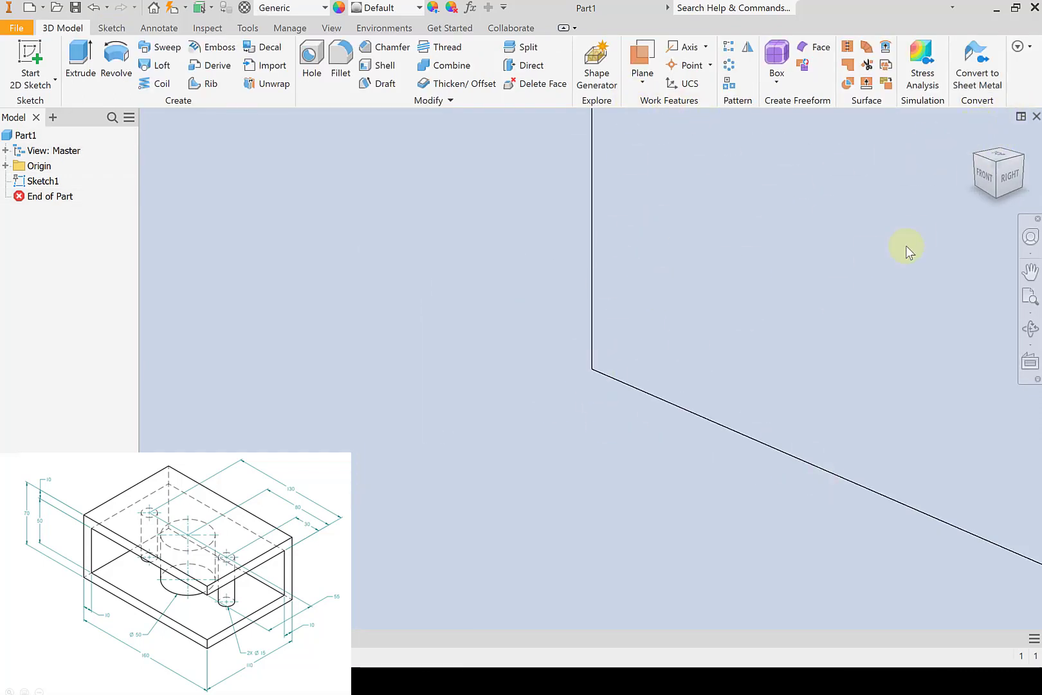
Extrude the rectangle 110 mm in the default direction, towards the front, to form a solid block
mouse_move(979, 131)
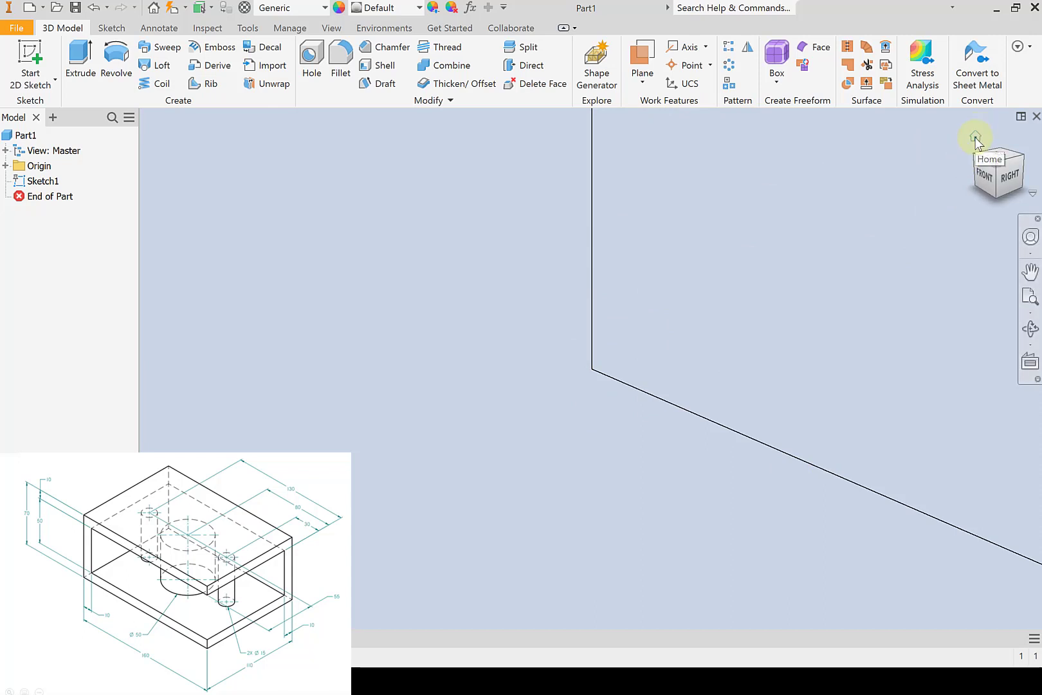
click(976, 138)
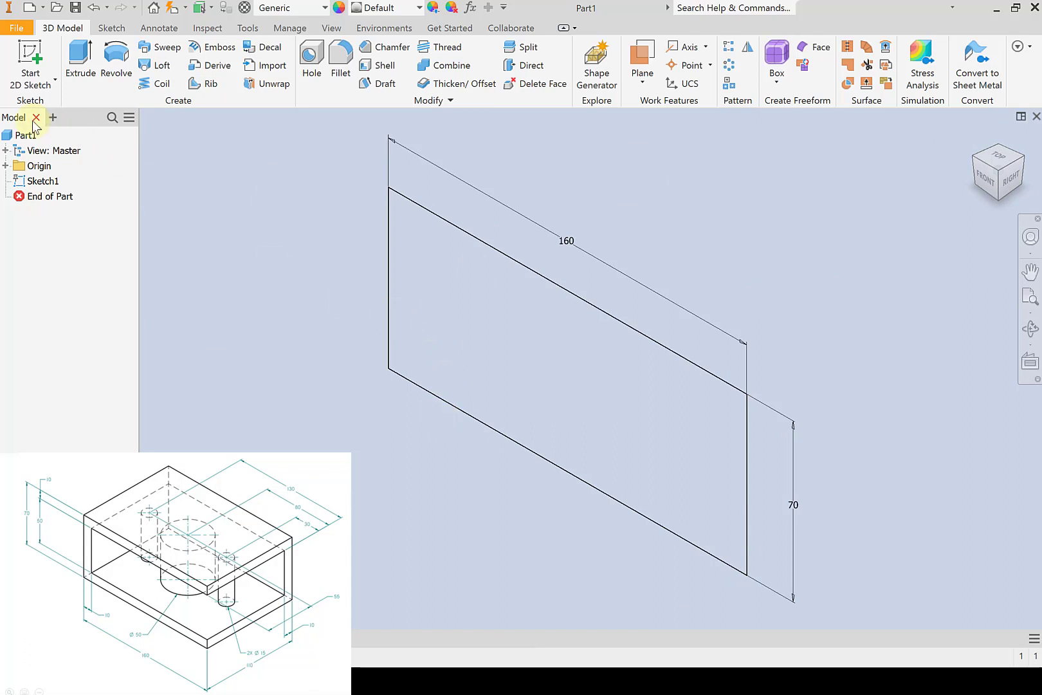
click(80, 54)
click(513, 355)
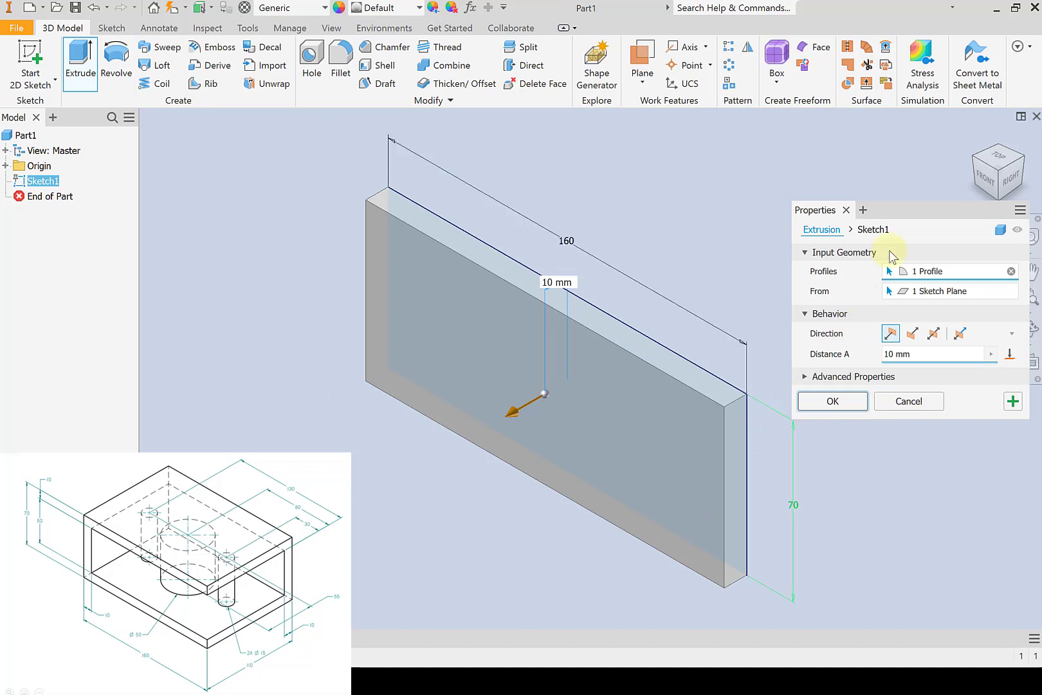
drag(914, 212, 801, 153)
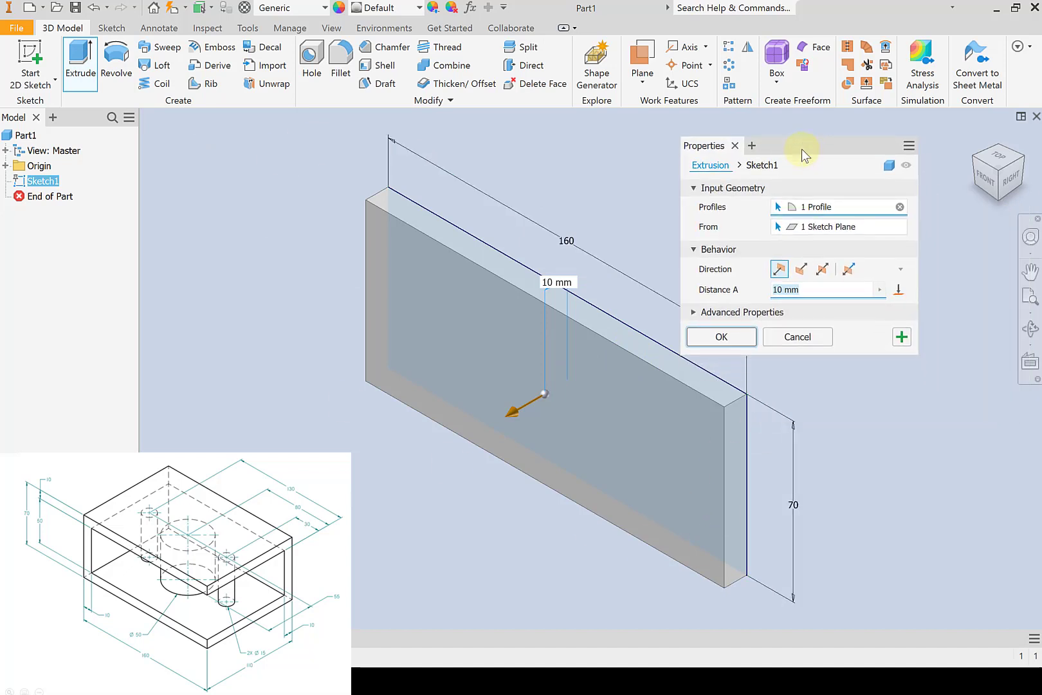
click(799, 270)
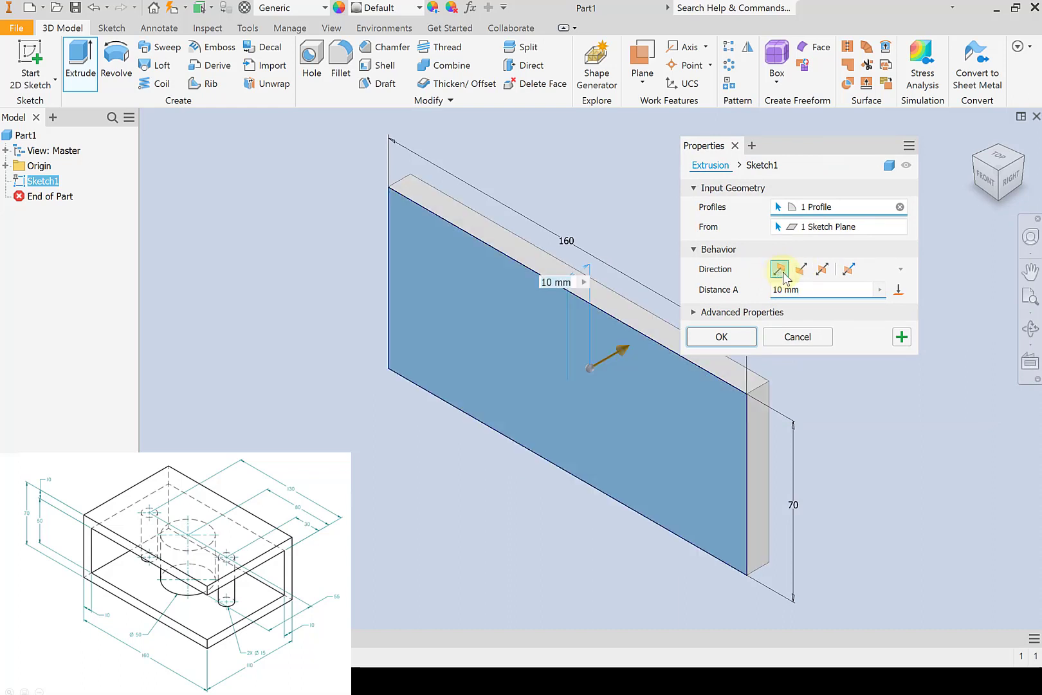
click(779, 270)
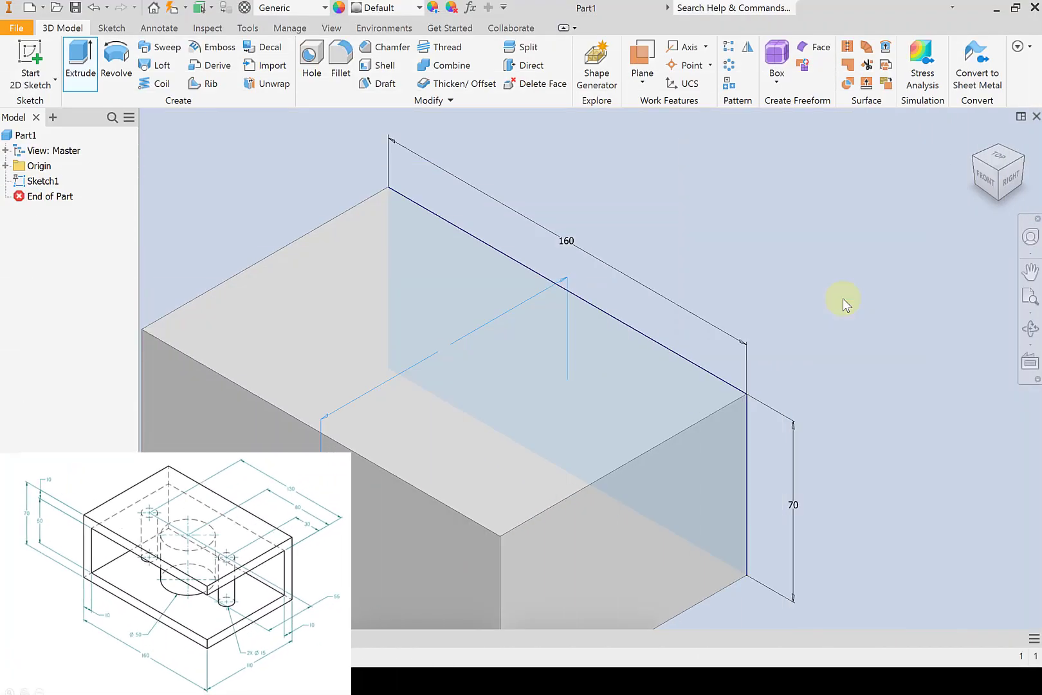
key(Return)
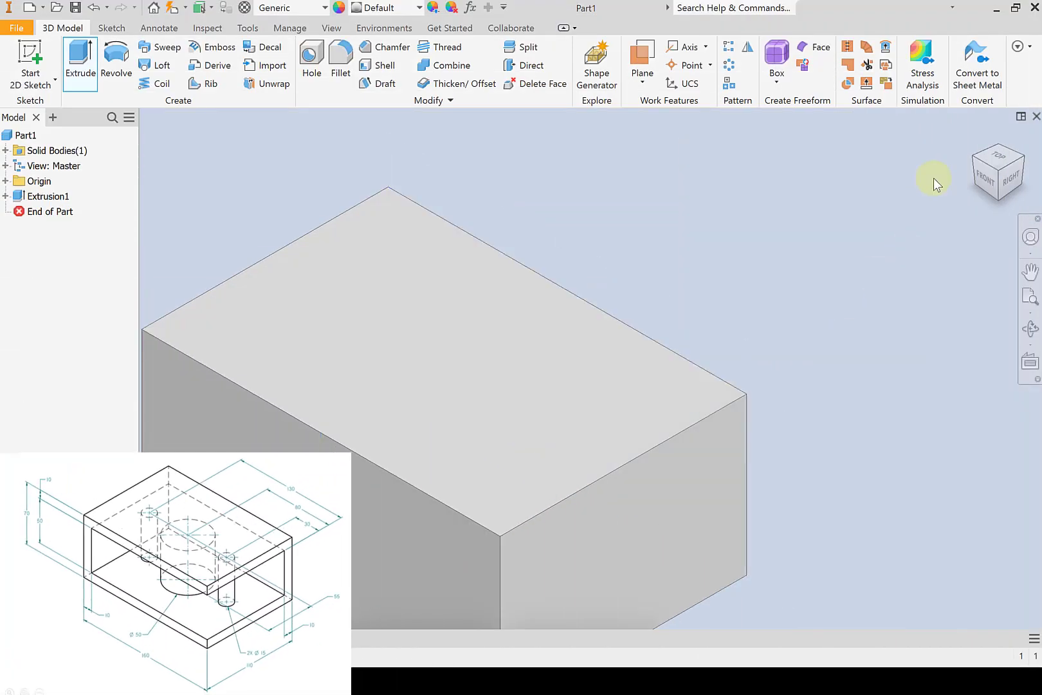
Expand the block's extrusion in the model history and examine its sketch and the editing options available for it
click(978, 141)
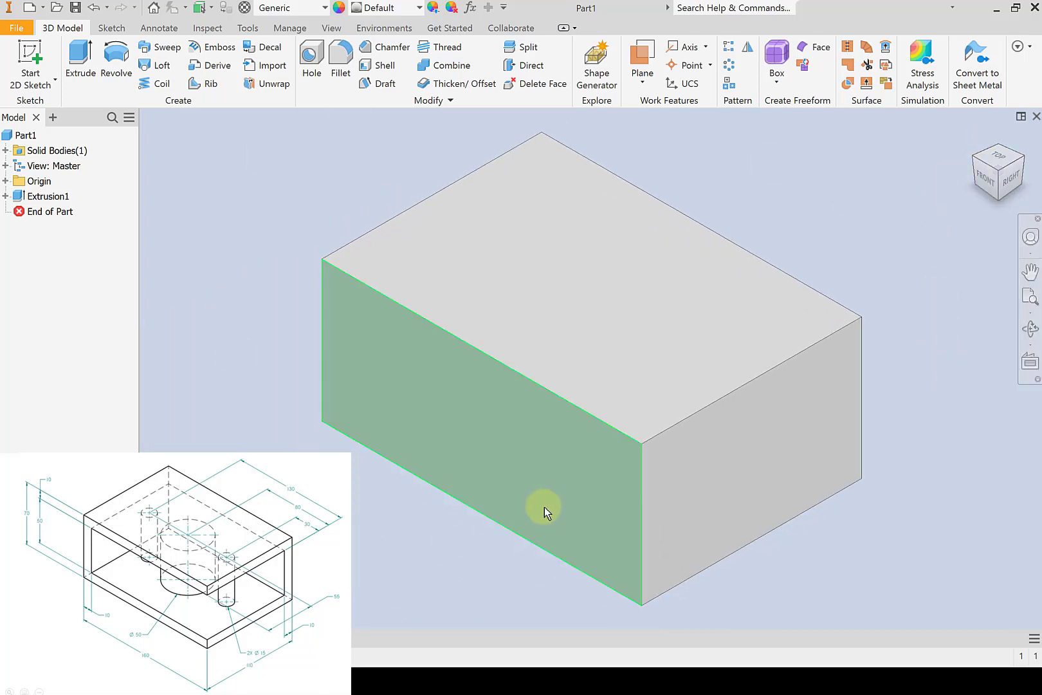
click(51, 196)
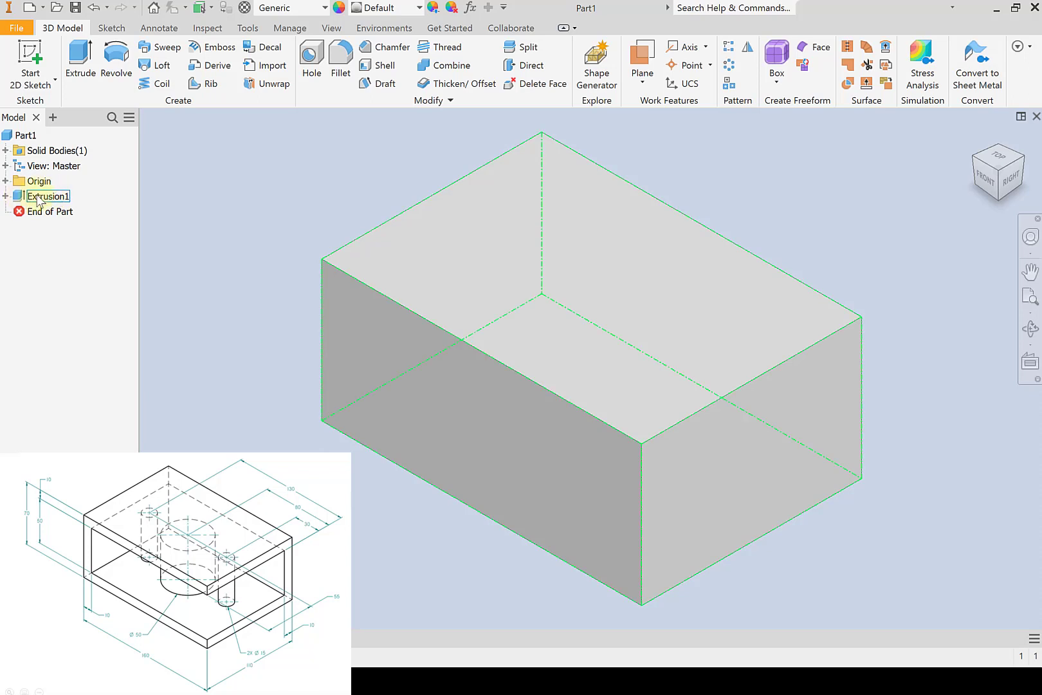
click(6, 200)
click(6, 197)
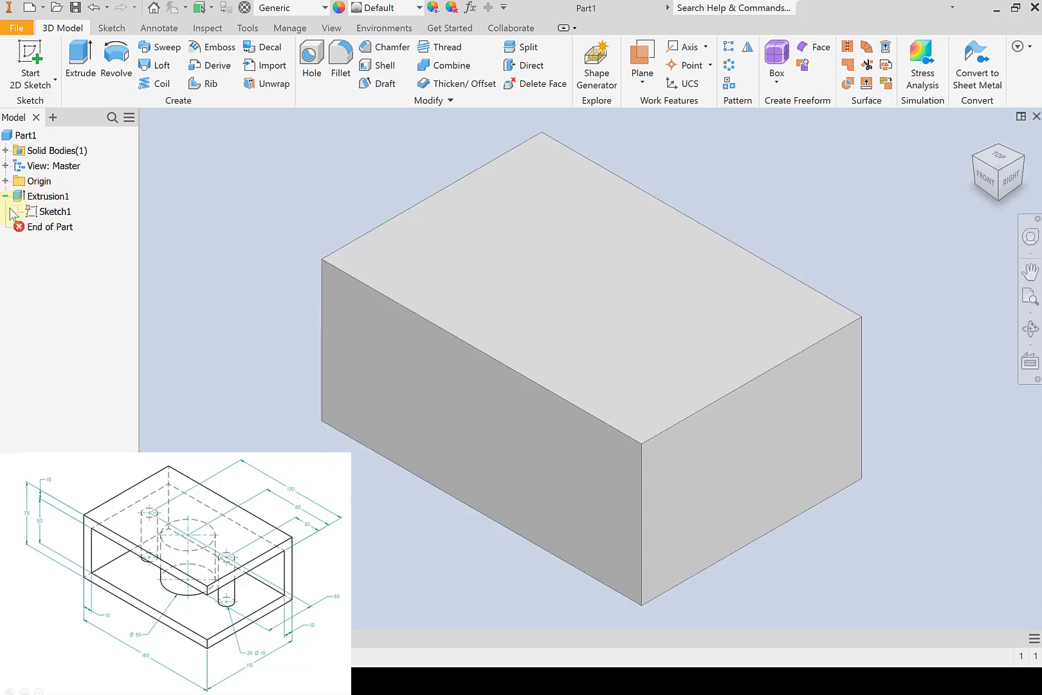
click(37, 217)
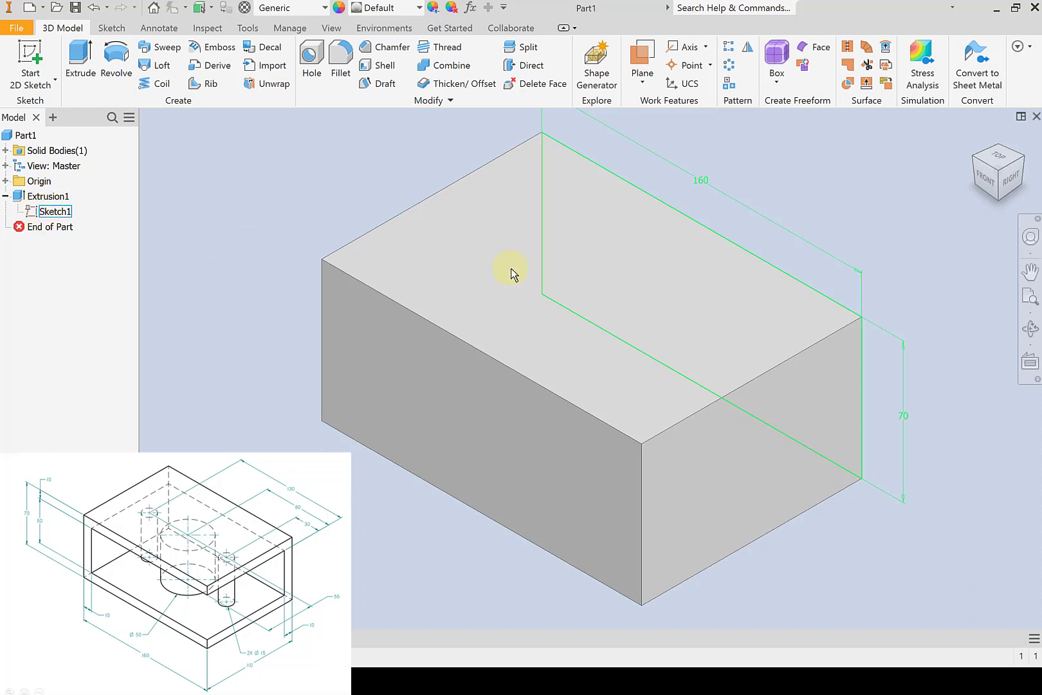
right_click(54, 216)
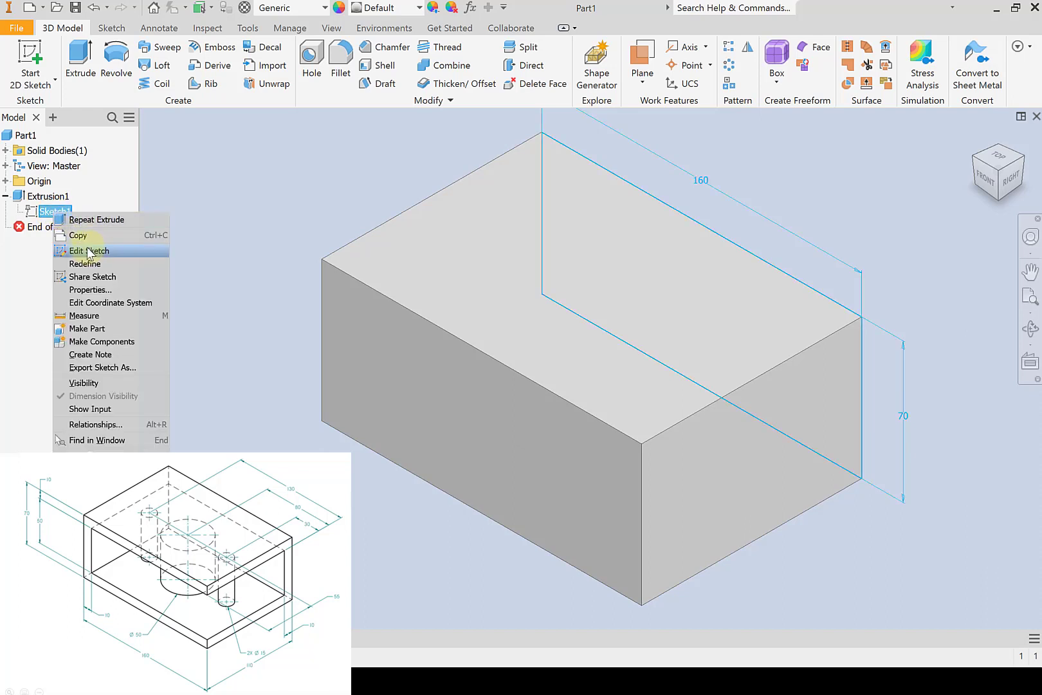
click(217, 214)
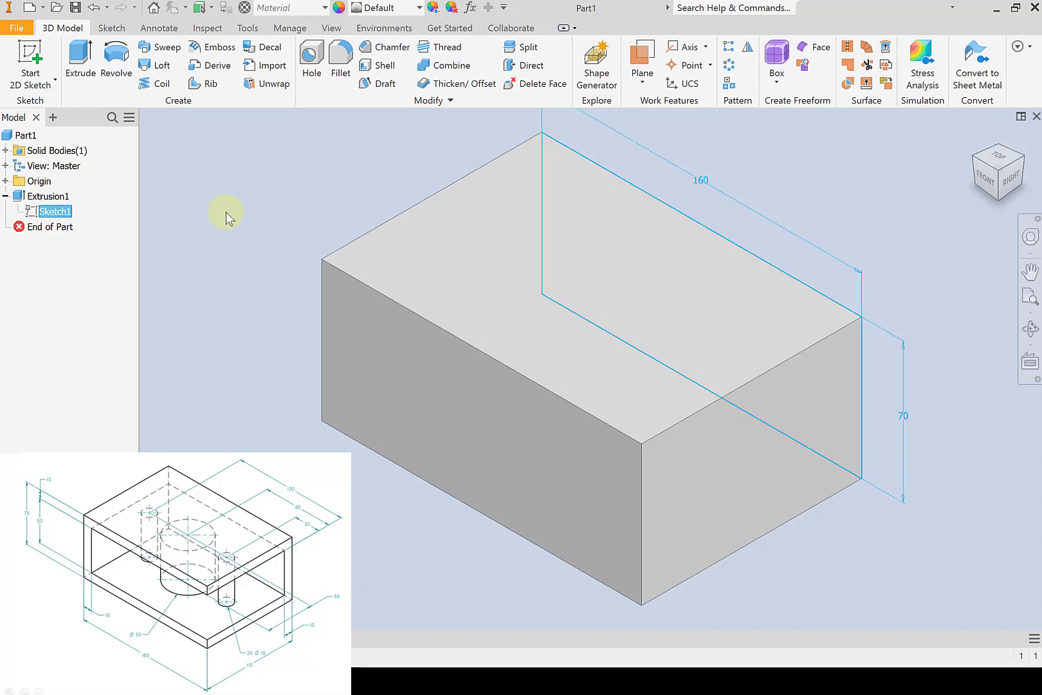
Start a new 2D sketch on the block's right end face
click(224, 214)
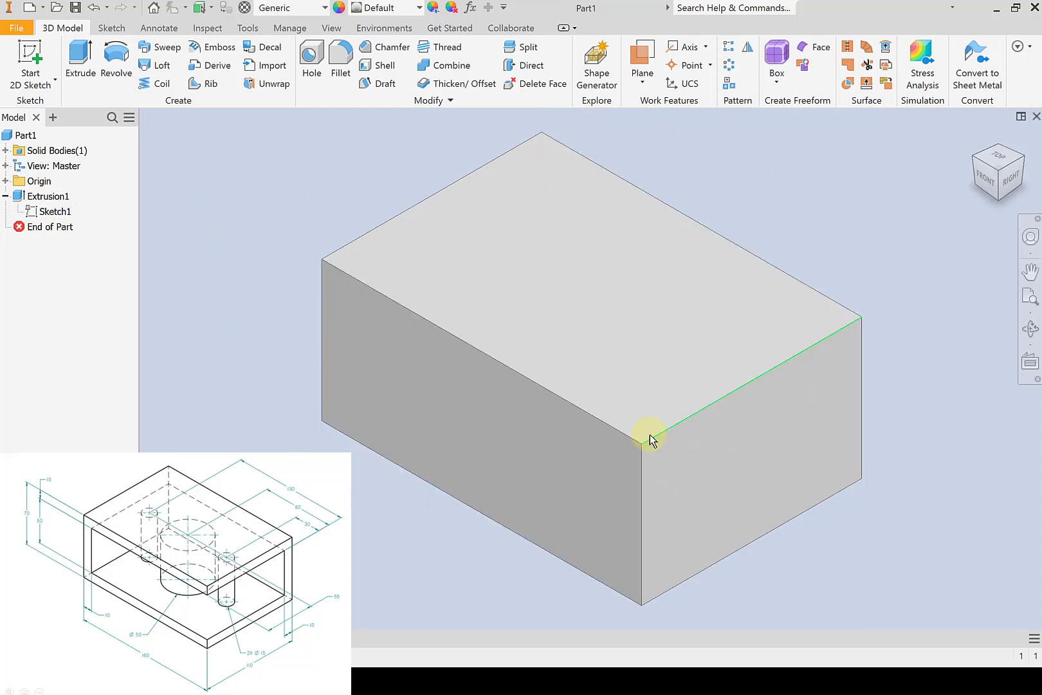
click(661, 472)
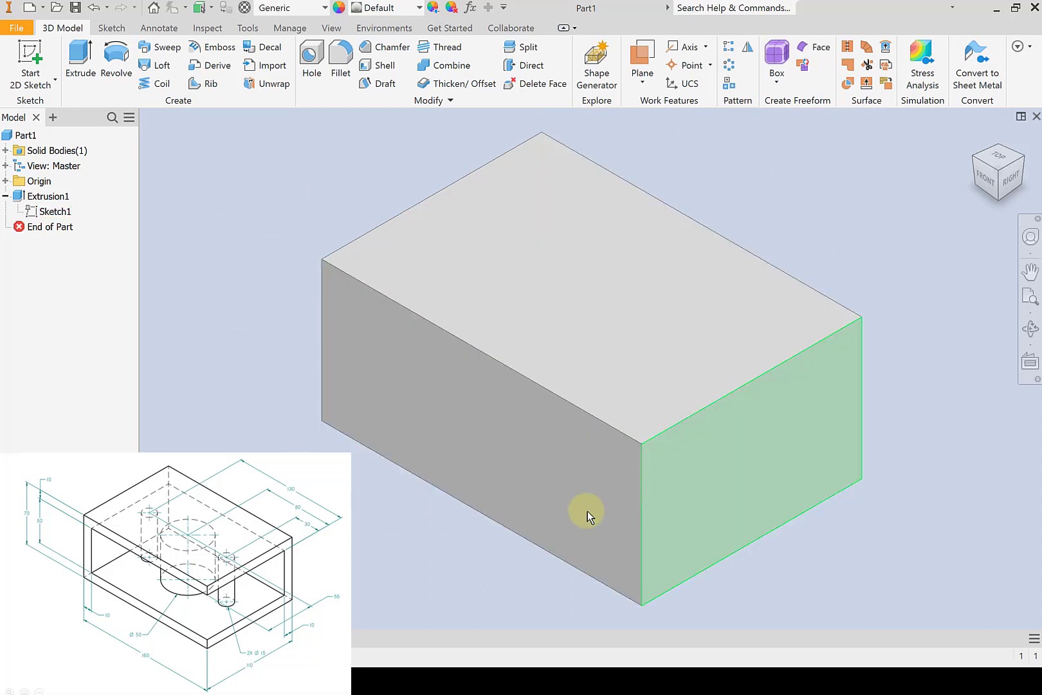
click(20, 60)
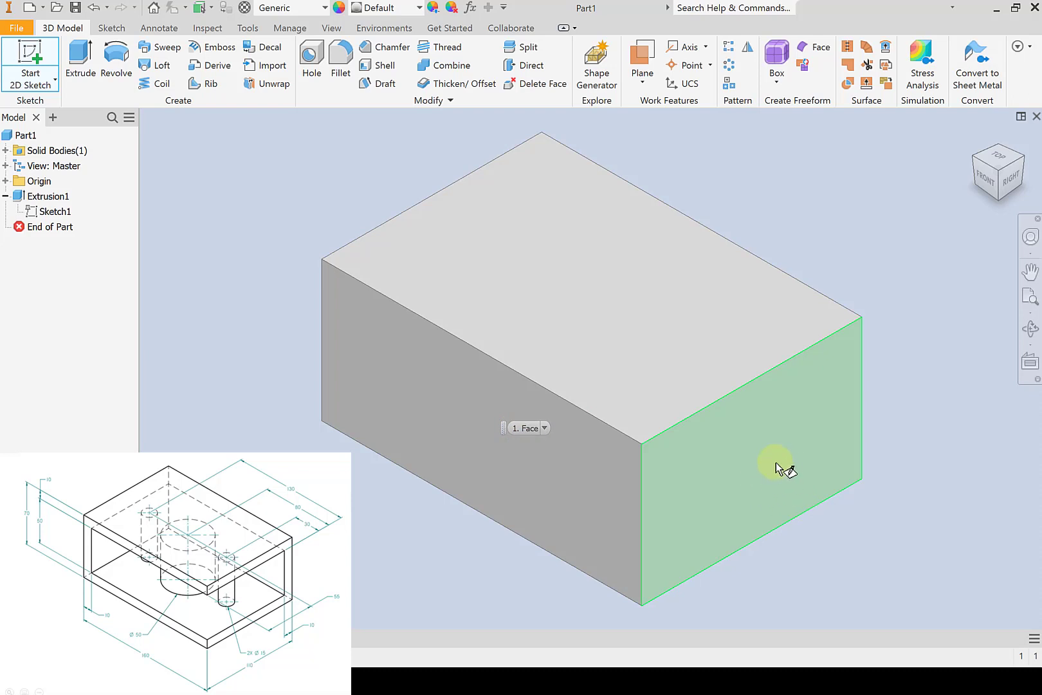
click(757, 461)
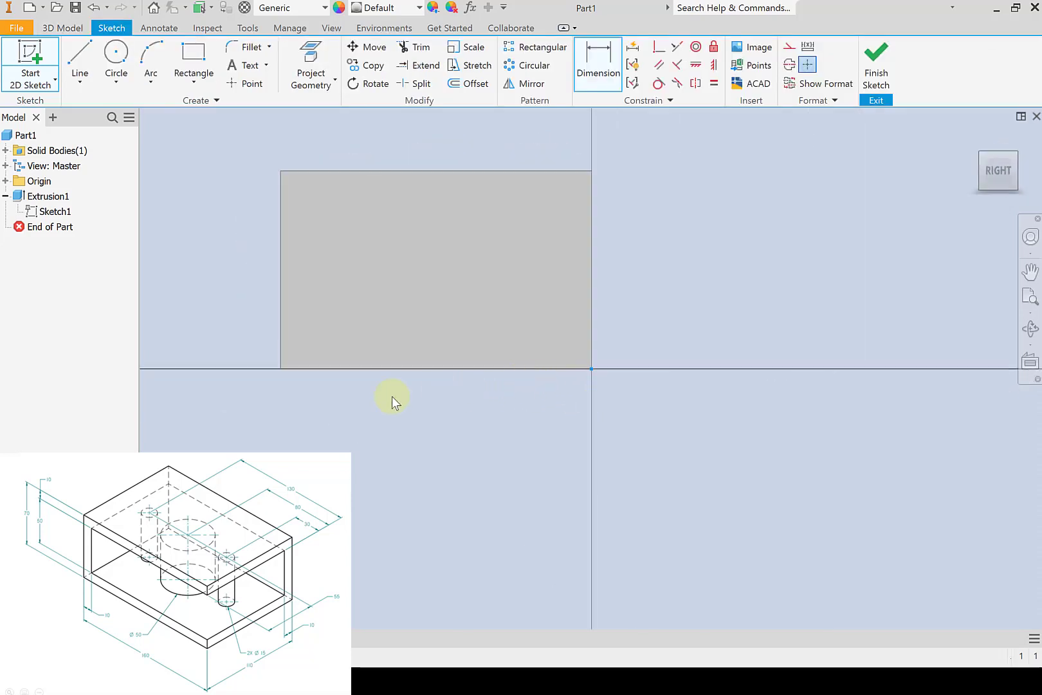
Draw a rectangle from the face's left edge, ending about 13 mm from the right edge, 15 mm below the top and 12 mm above the bottom
click(193, 54)
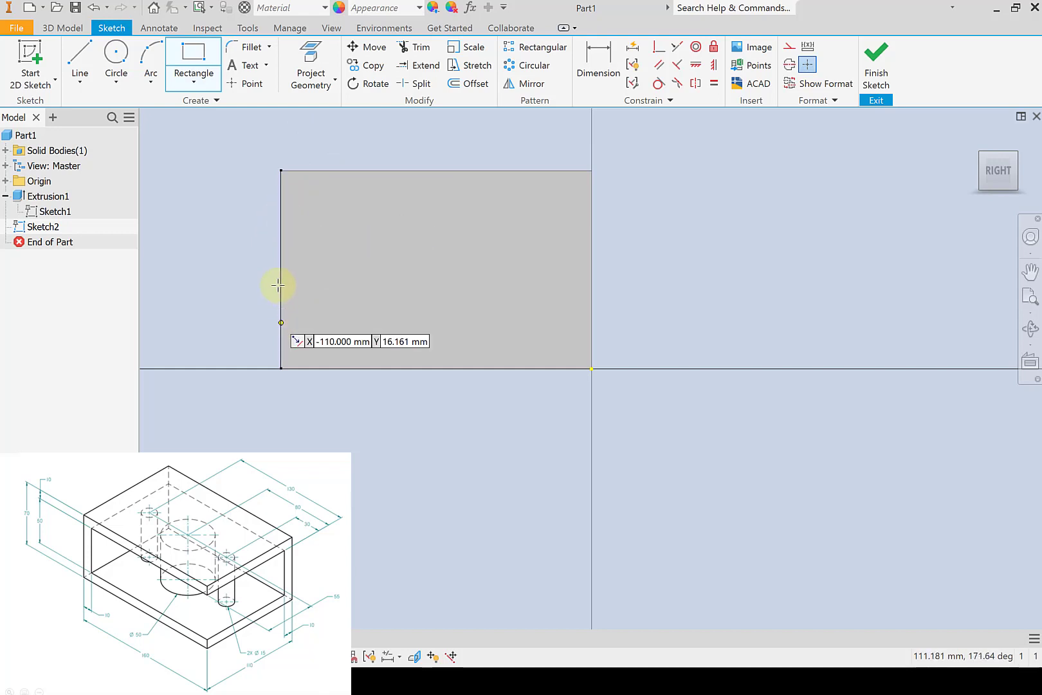
click(281, 334)
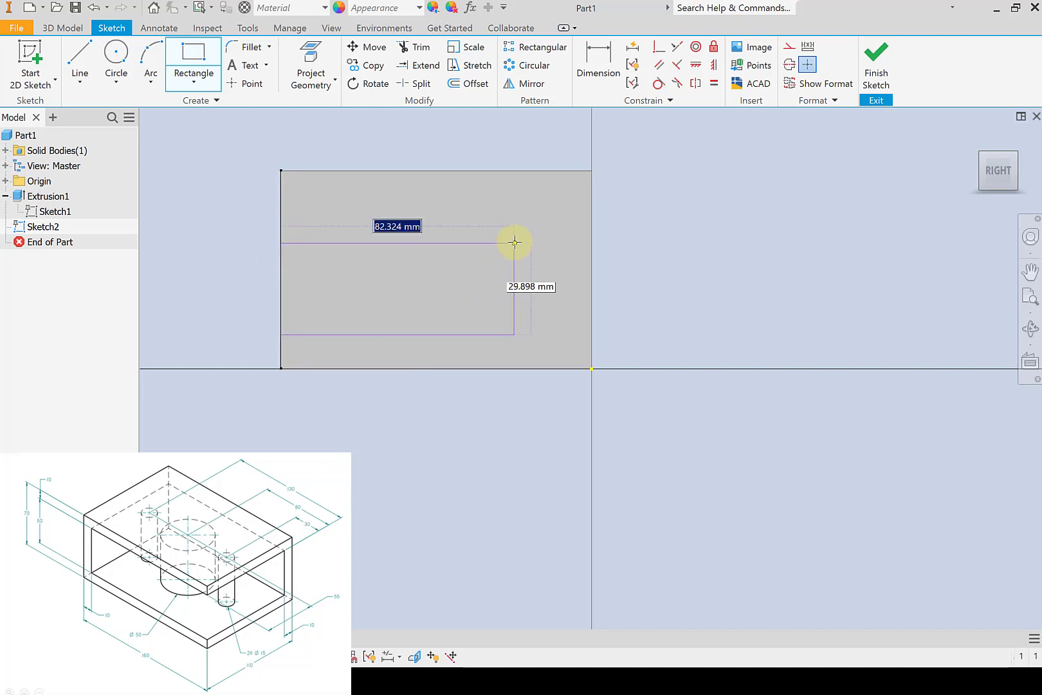
click(556, 212)
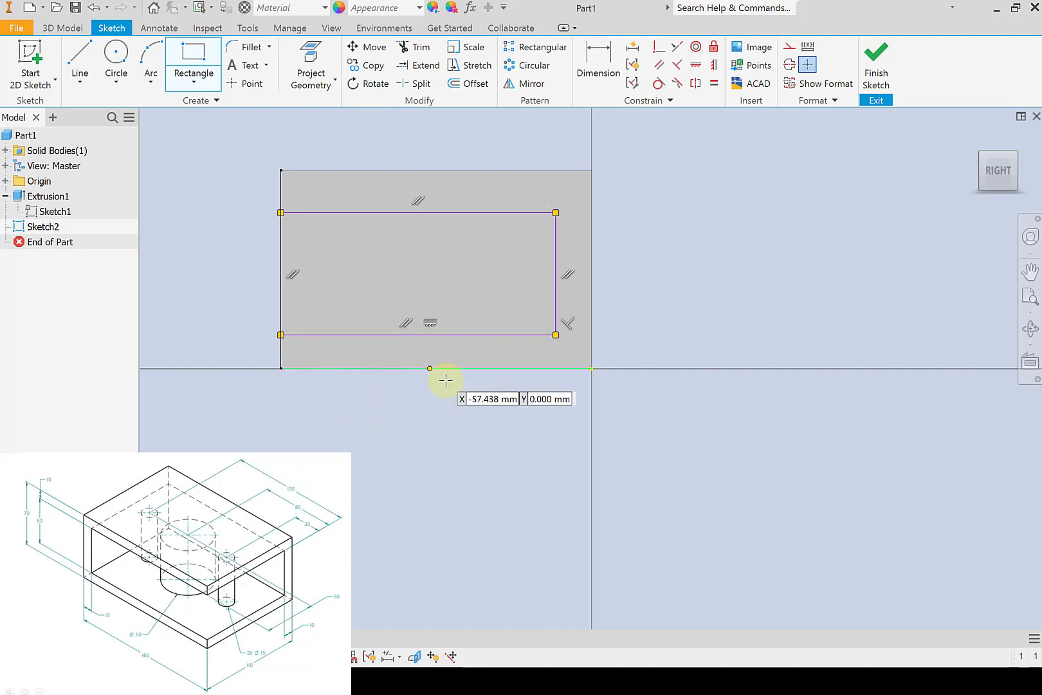
right_click(439, 409)
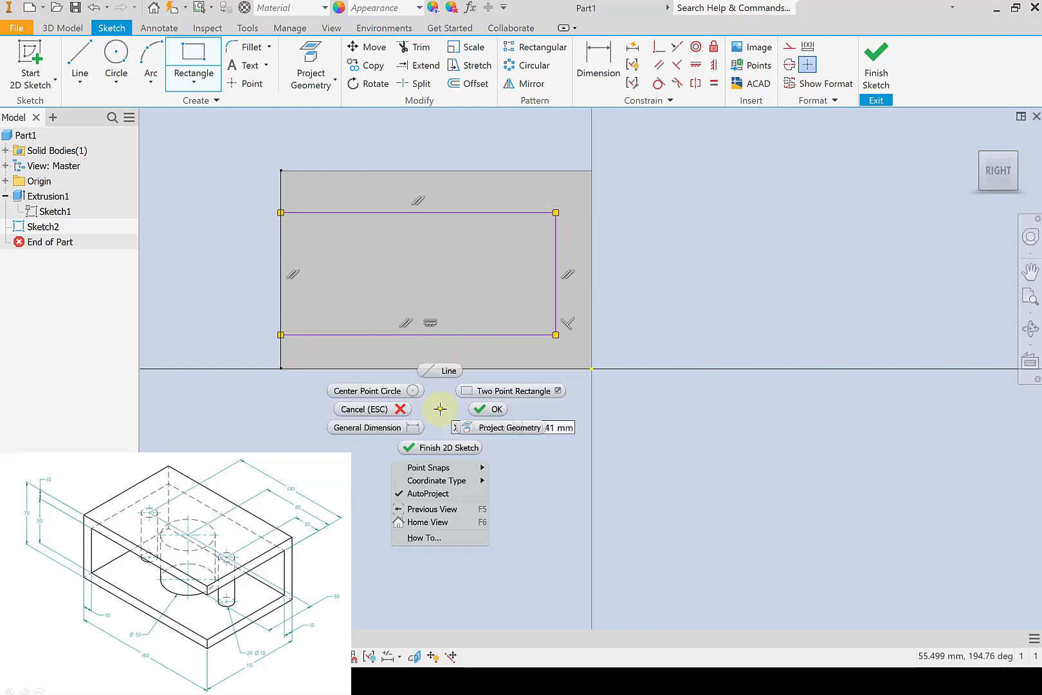
click(484, 410)
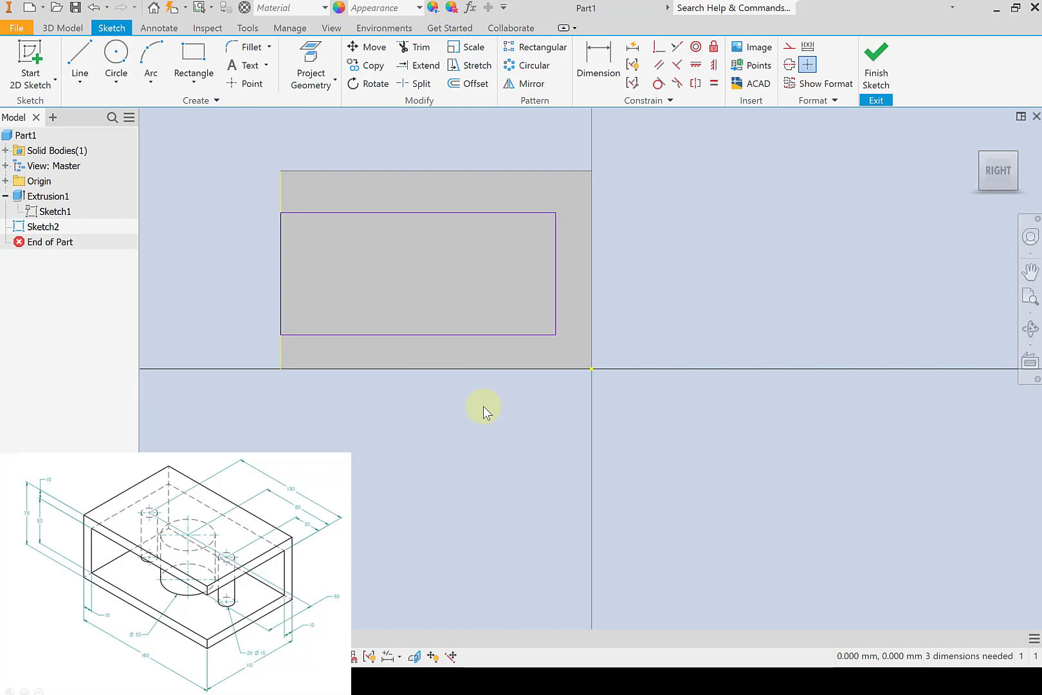
Dimension the gap between the rectangle's right side and the face's right edge as 10 mm
click(601, 71)
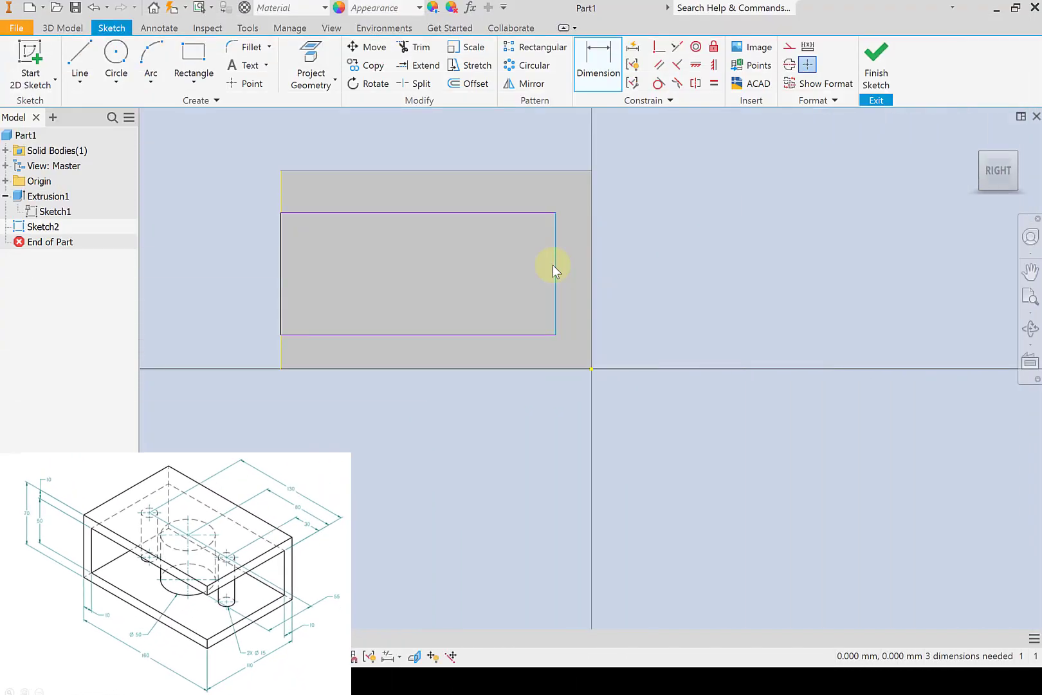
click(555, 269)
click(591, 275)
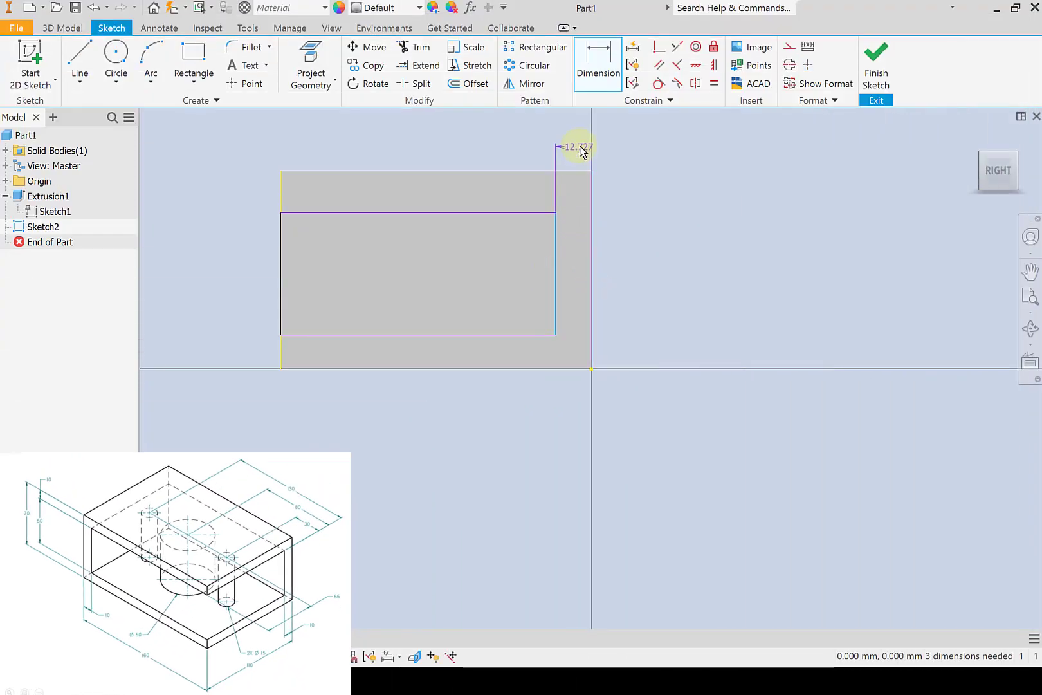
click(579, 144)
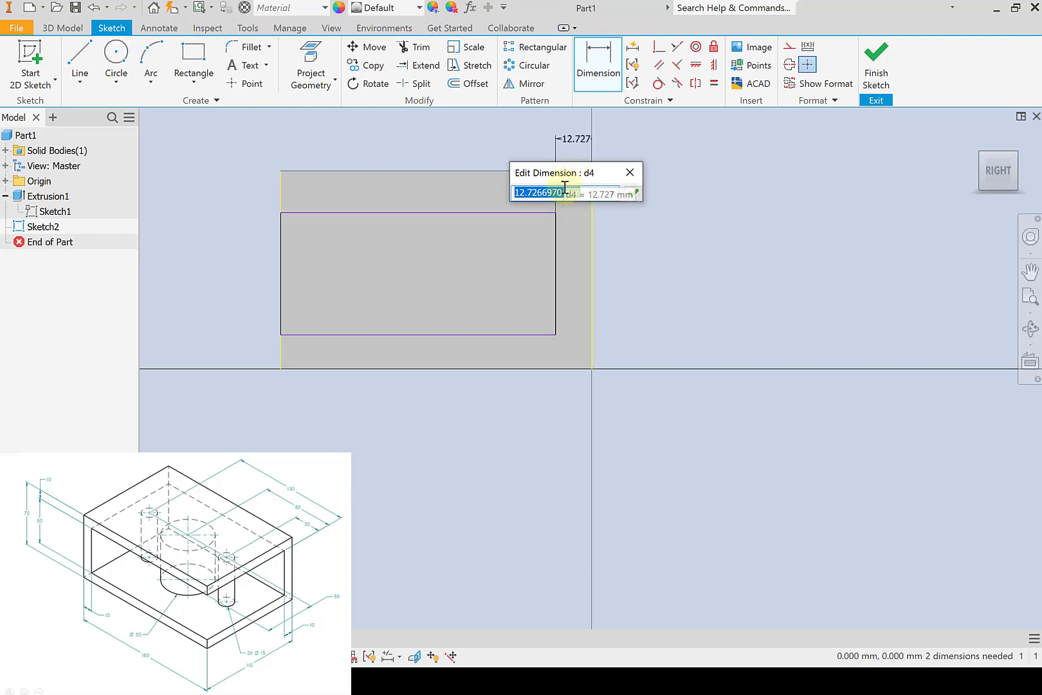
text(10)
key(Return)
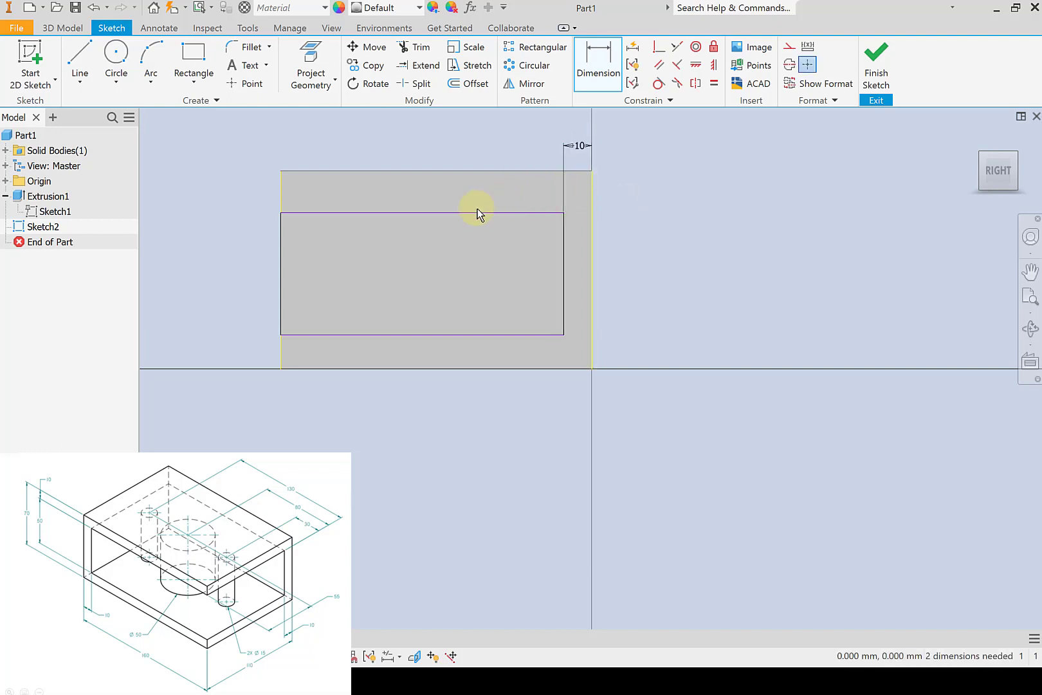
Dimension the gap between the rectangle's upper side and the face's top edge as 10 mm
click(477, 211)
click(478, 169)
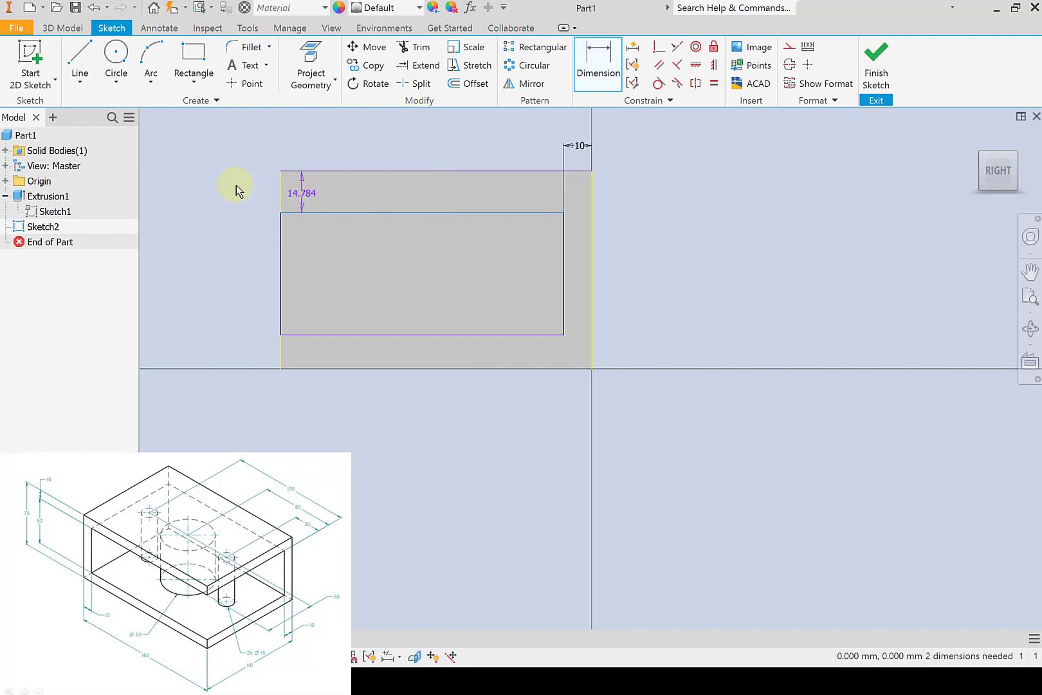
click(237, 189)
text(1)
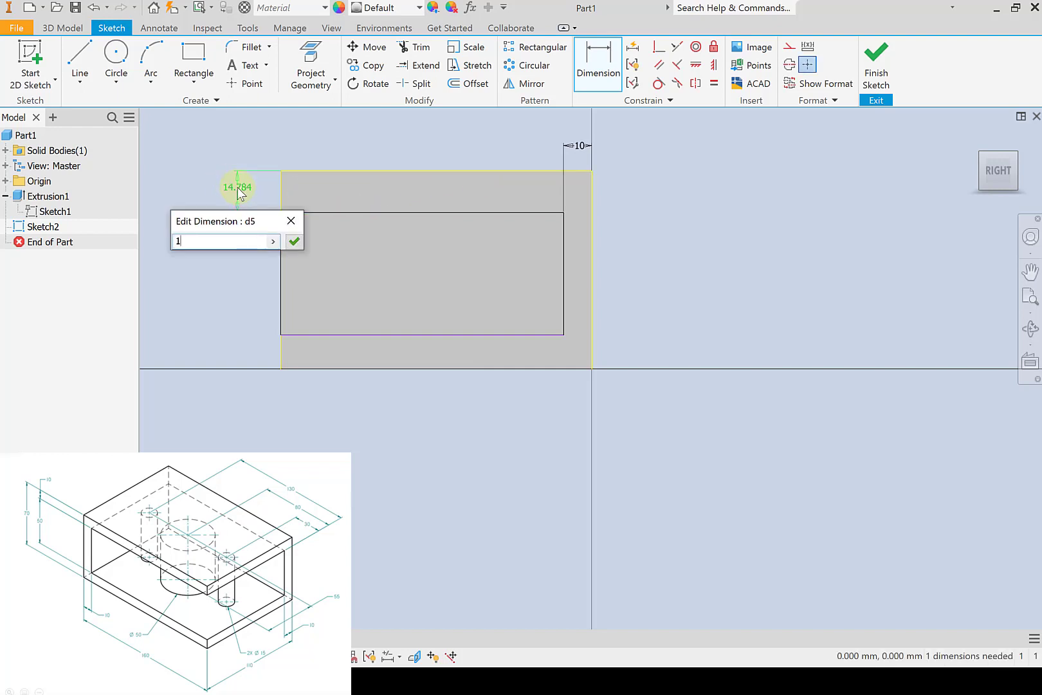
text(0)
key(Return)
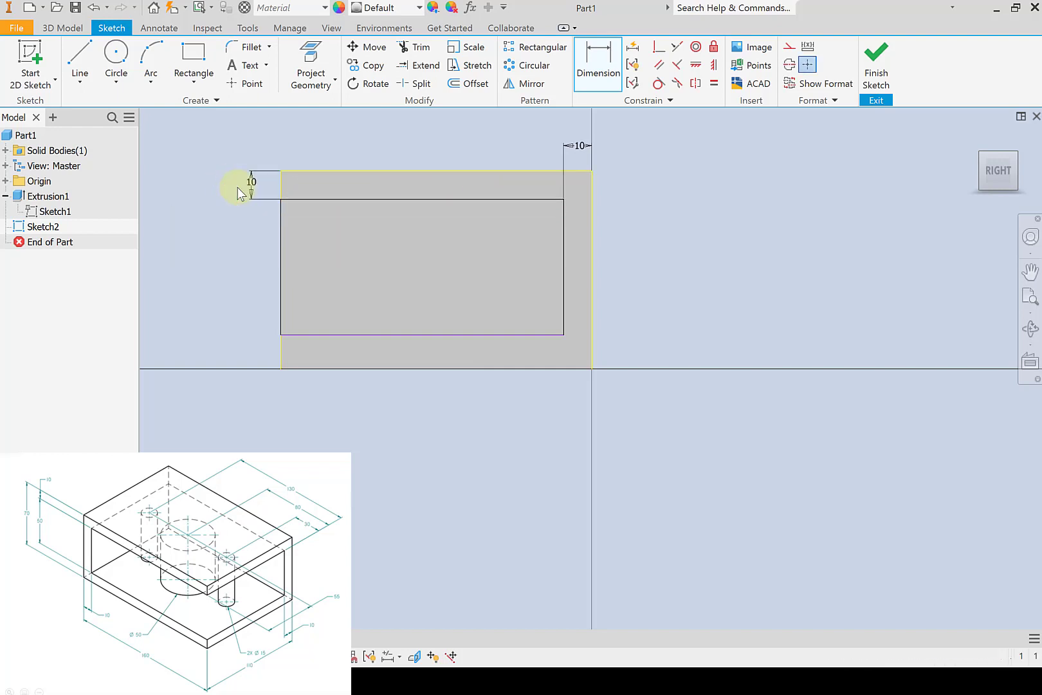
Dimension the gap between the rectangle's lower side and the face's bottom edge as 10 mm and finish the sketch
click(411, 334)
click(403, 369)
click(255, 358)
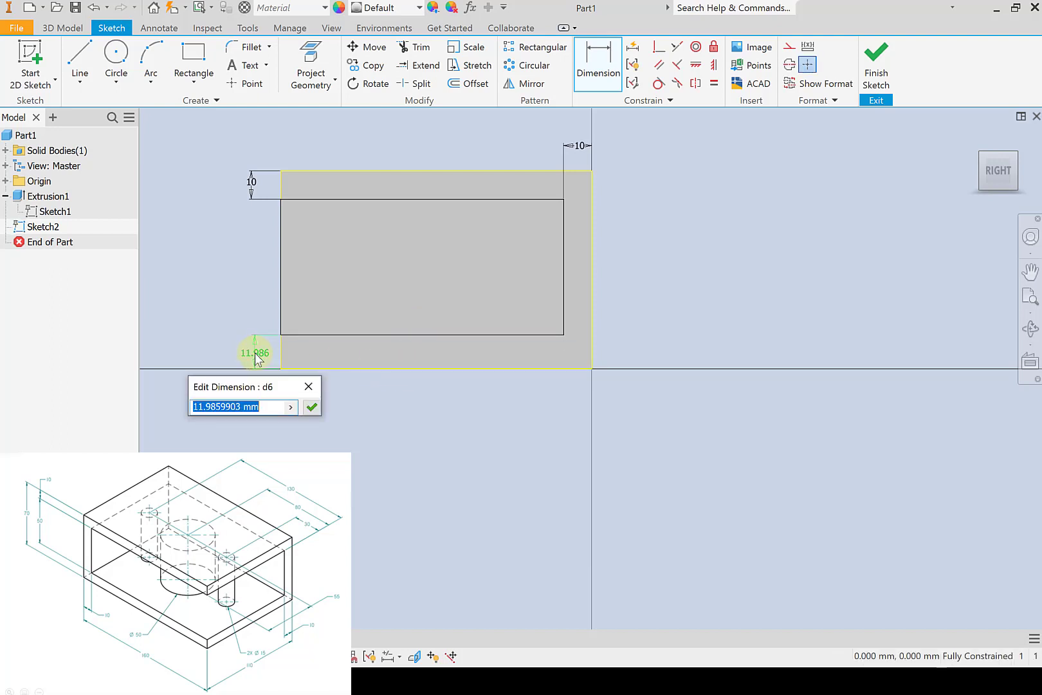
text(10)
key(Return)
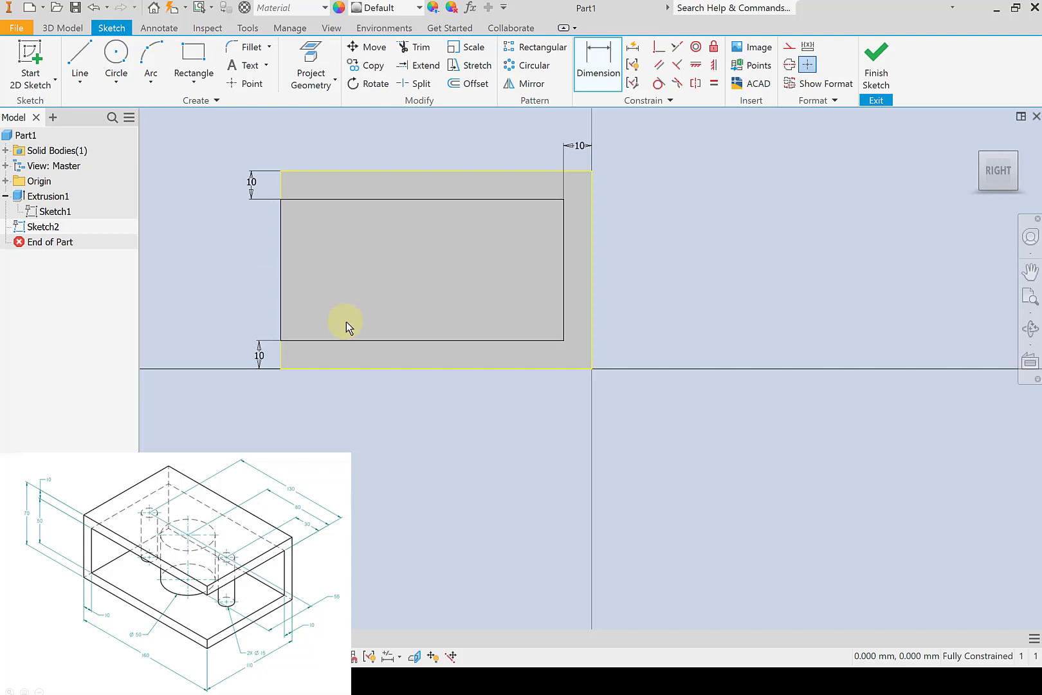
right_click(374, 454)
click(429, 455)
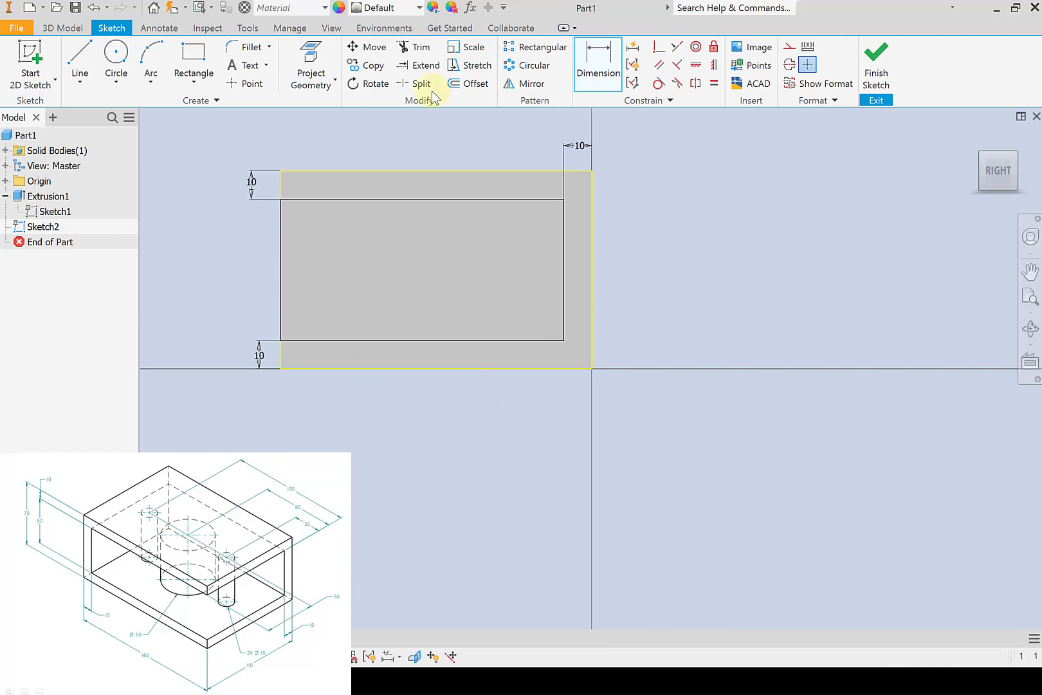
key(Escape)
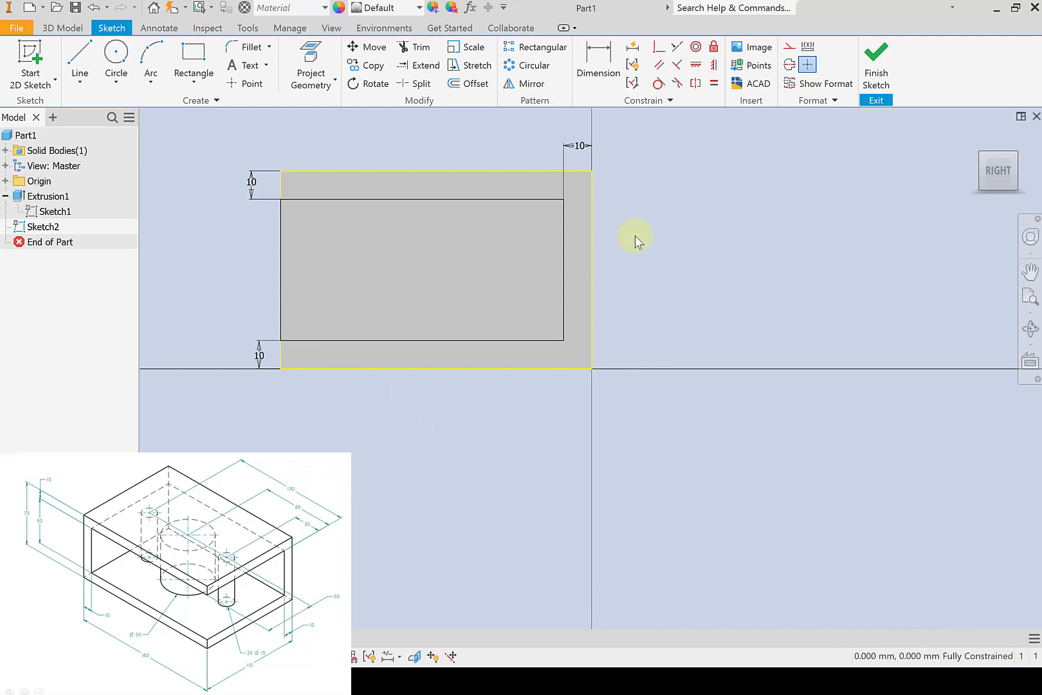
click(875, 62)
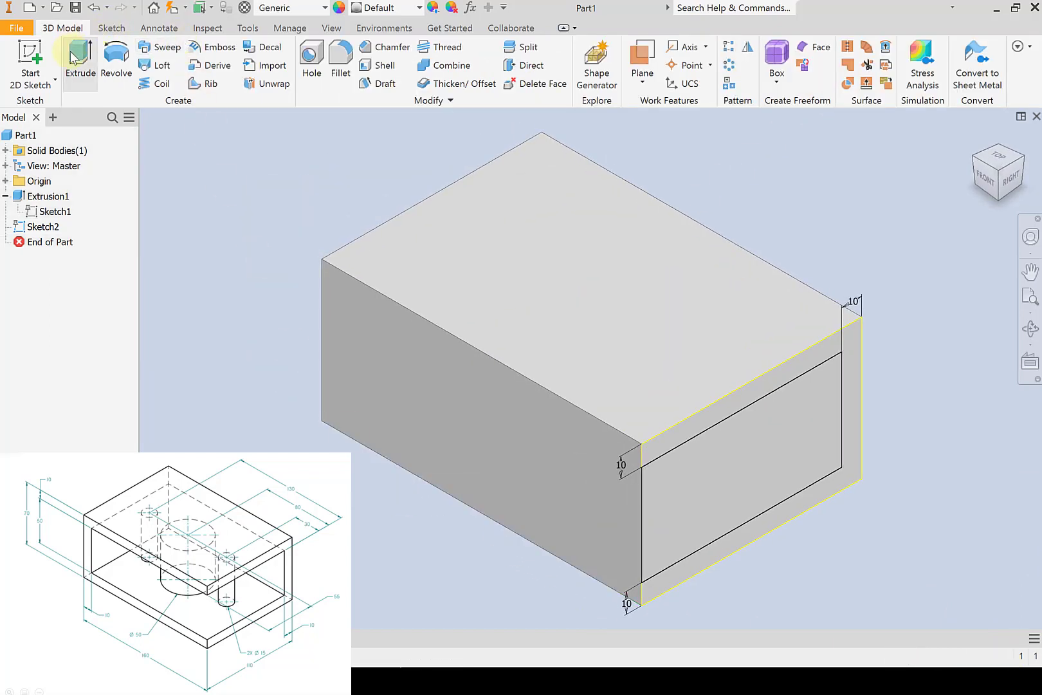
Extrude the rectangle as a cut into the block over a distance of 160-10 mm to hollow out the box
click(736, 526)
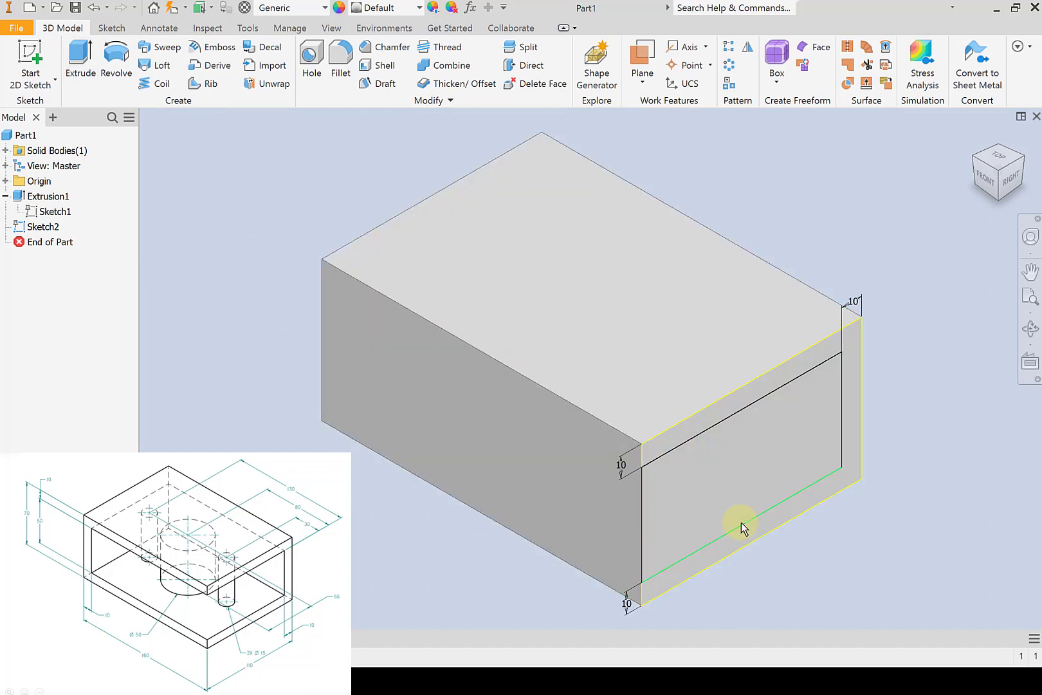
click(93, 64)
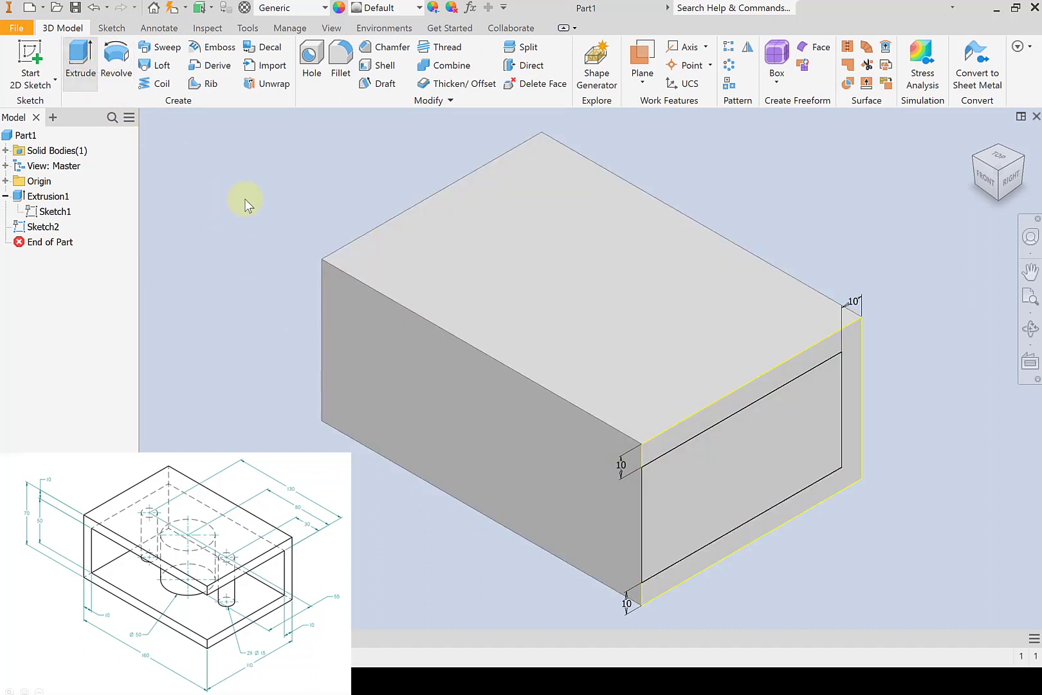
click(682, 504)
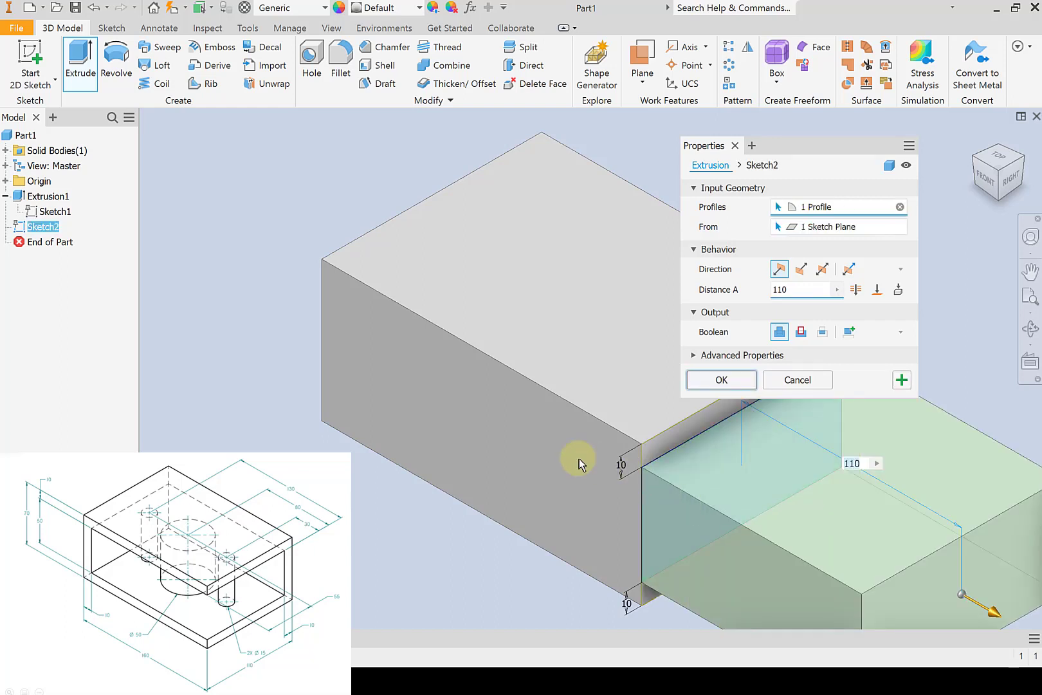
middle_drag(416, 400, 284, 351)
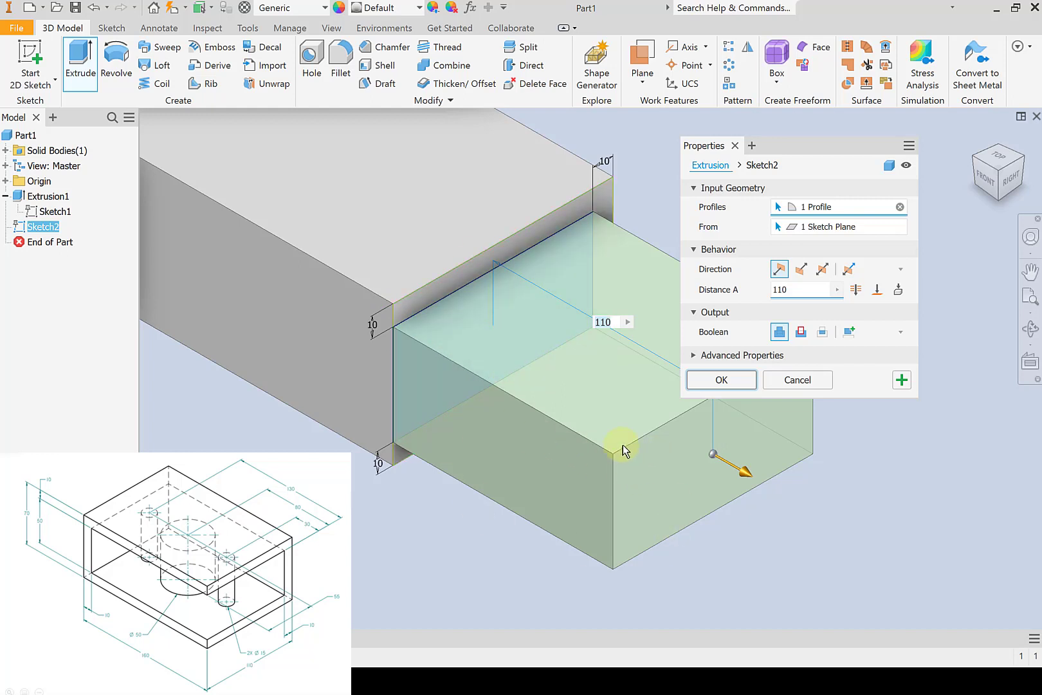
click(801, 333)
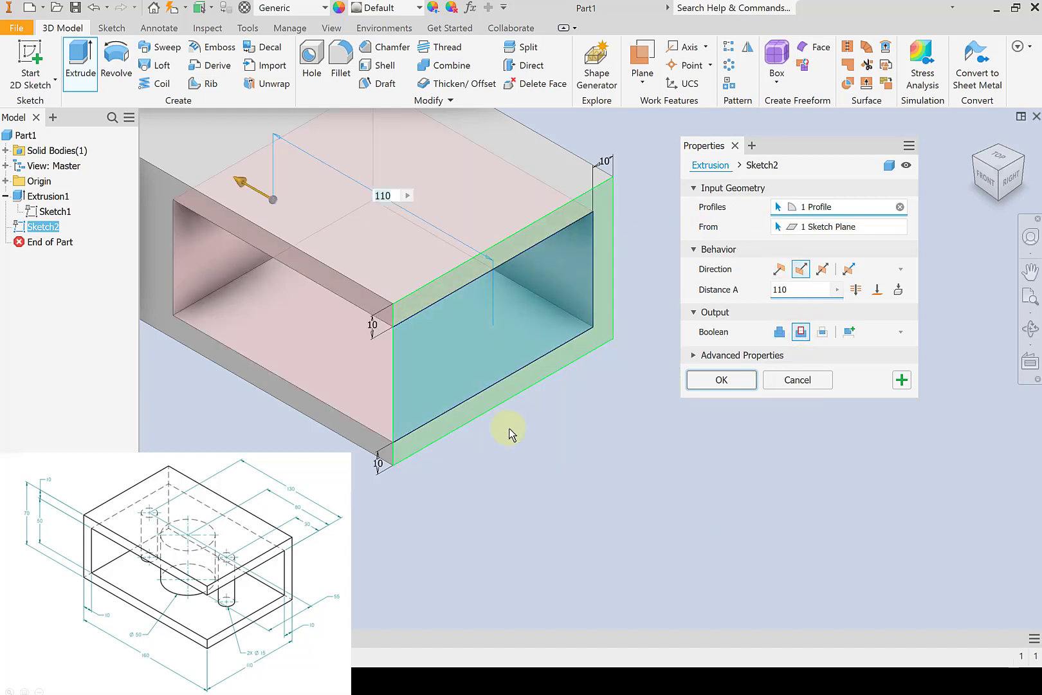
middle_drag(546, 458, 614, 499)
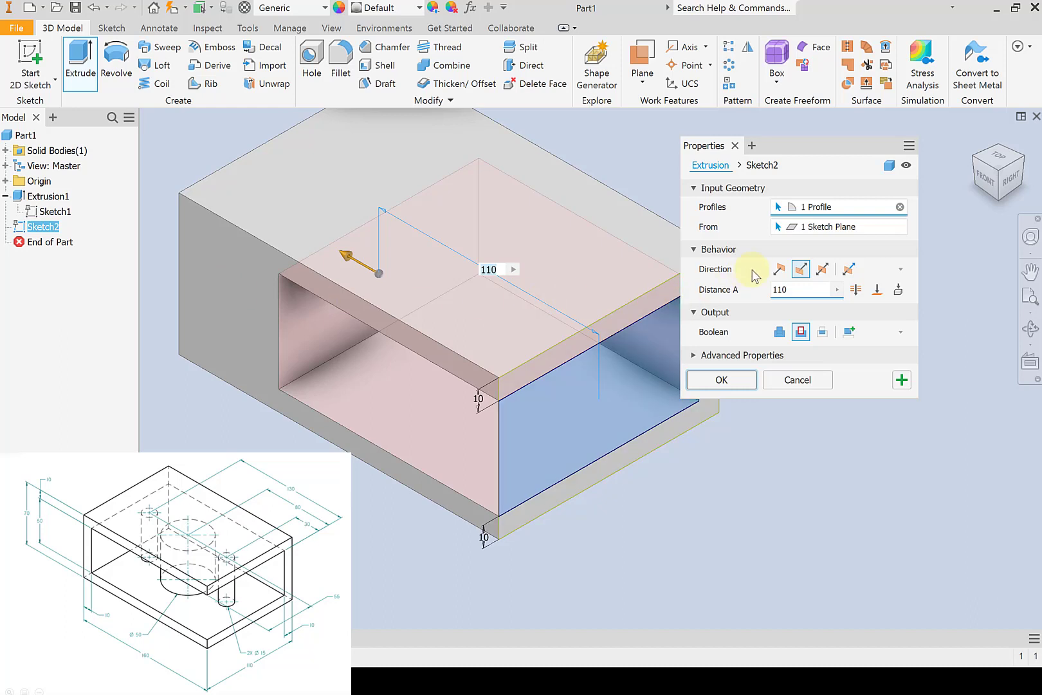
click(794, 289)
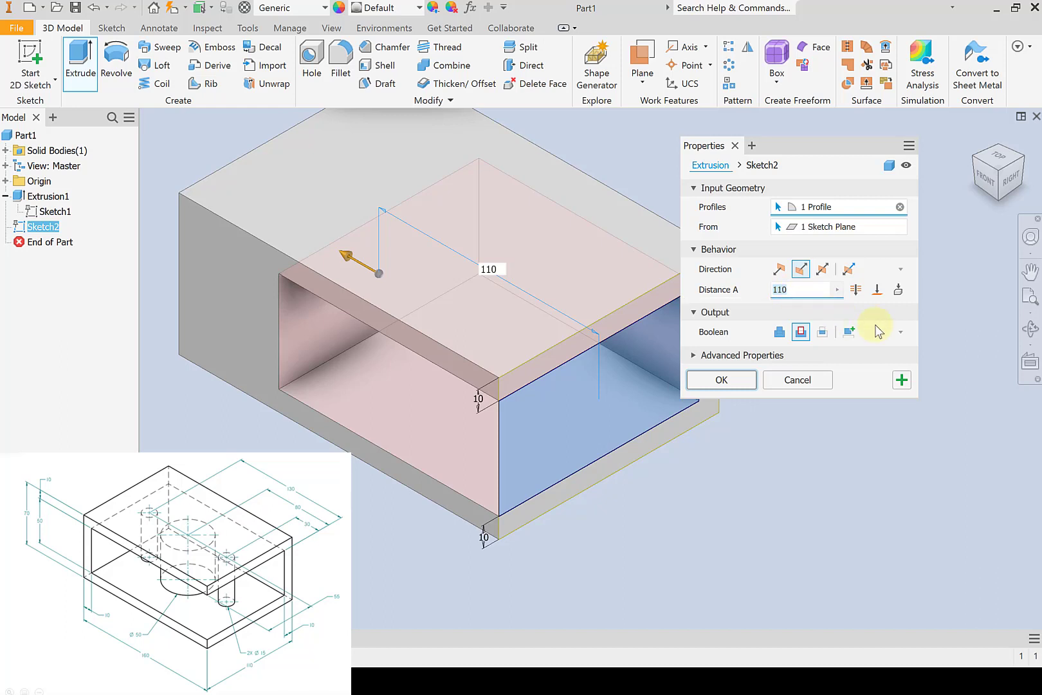
text(160-10)
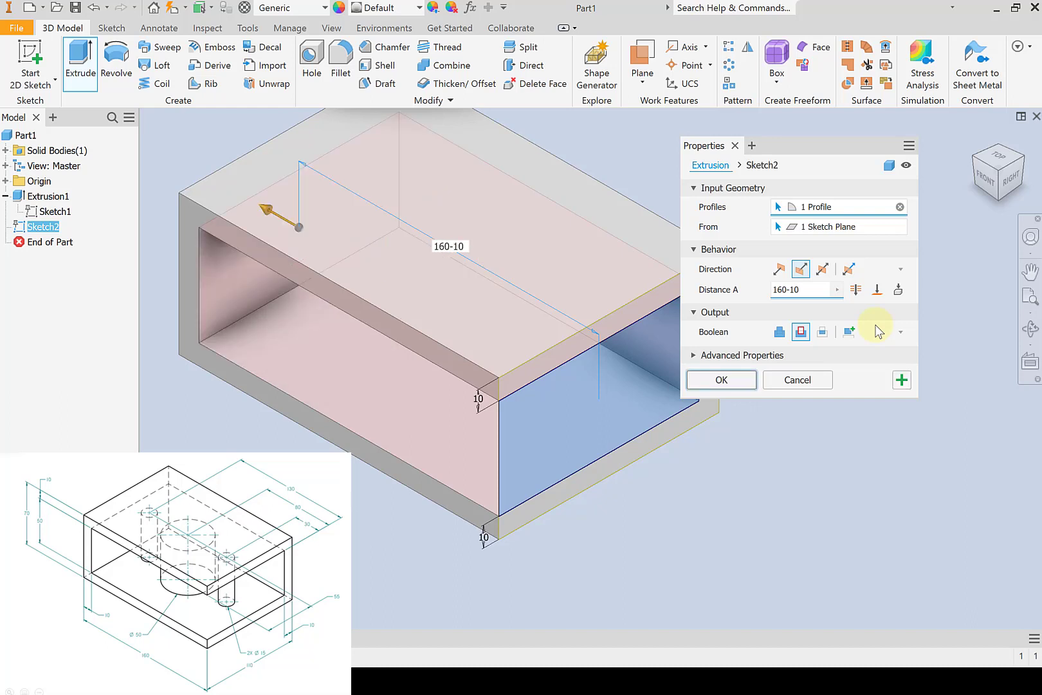
key(Return)
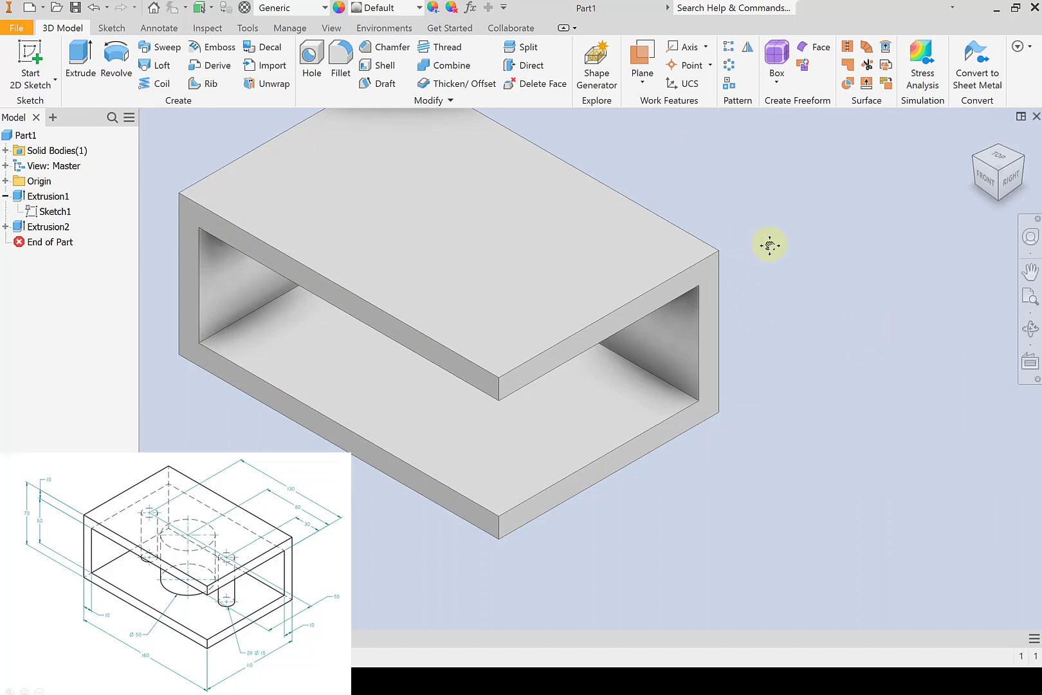
middle_drag(769, 245, 775, 279)
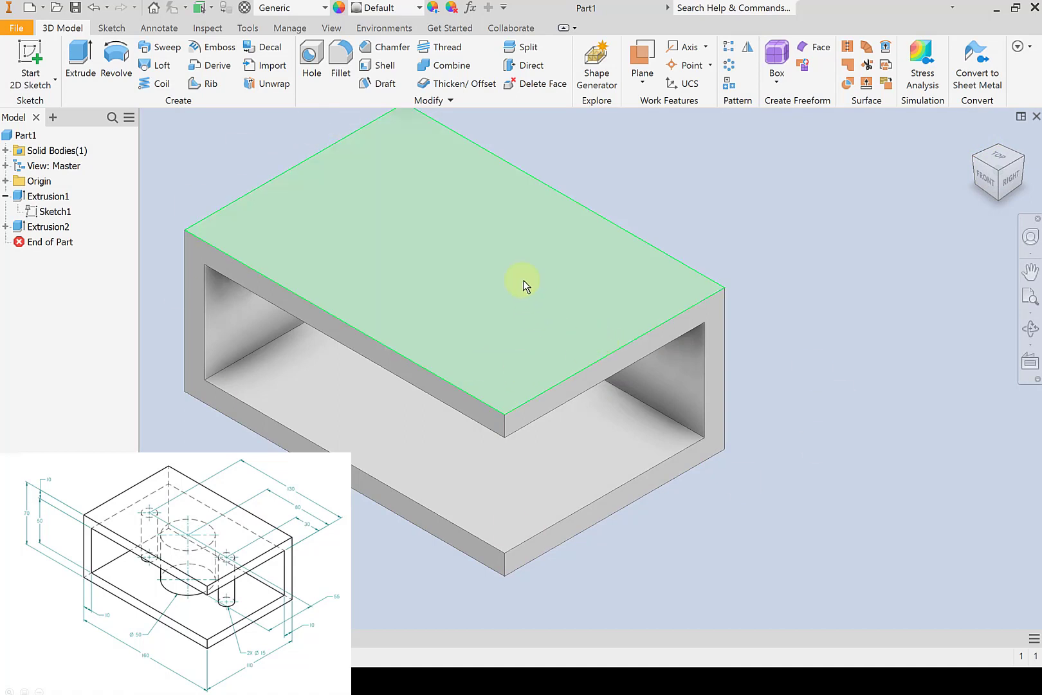
scroll(510, 326, down, 2)
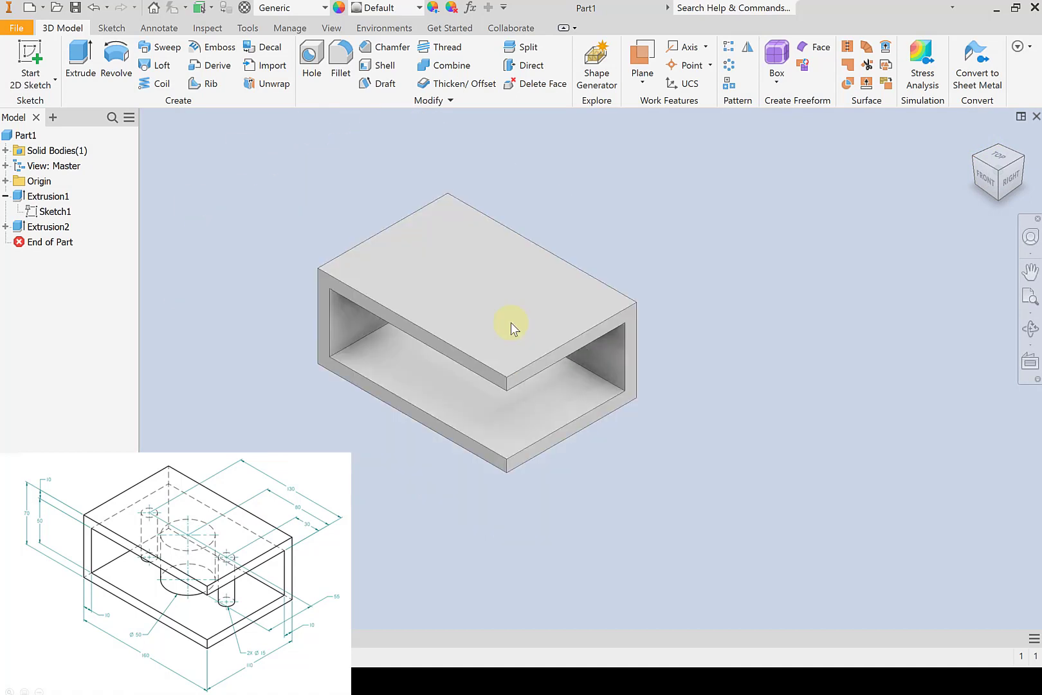
scroll(615, 212, up, 4)
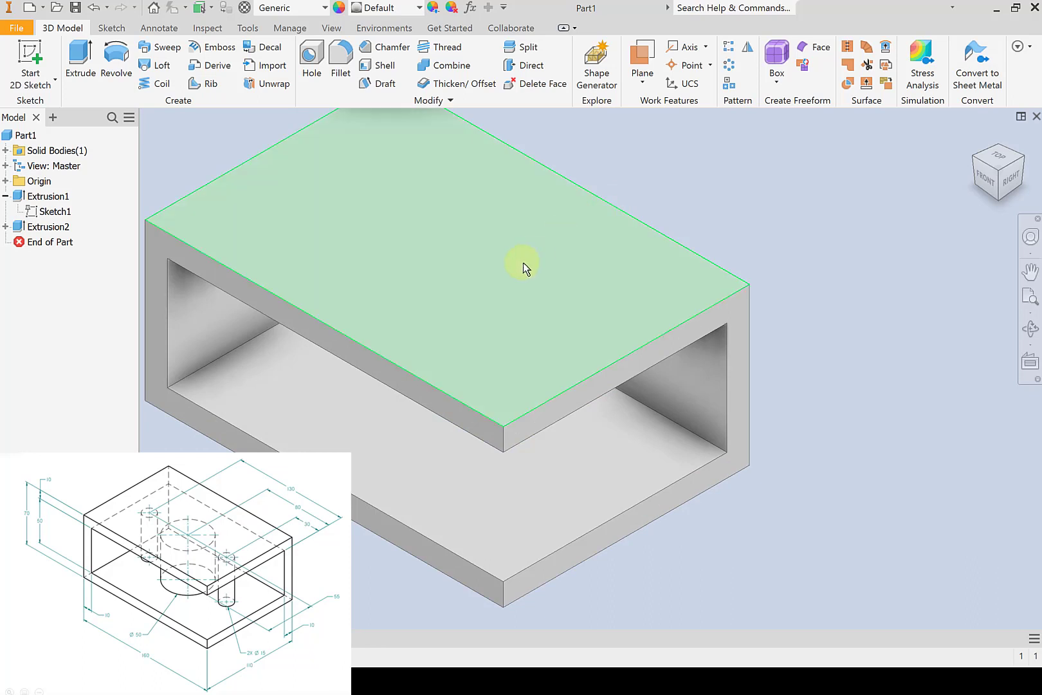
scroll(511, 266, down, 3)
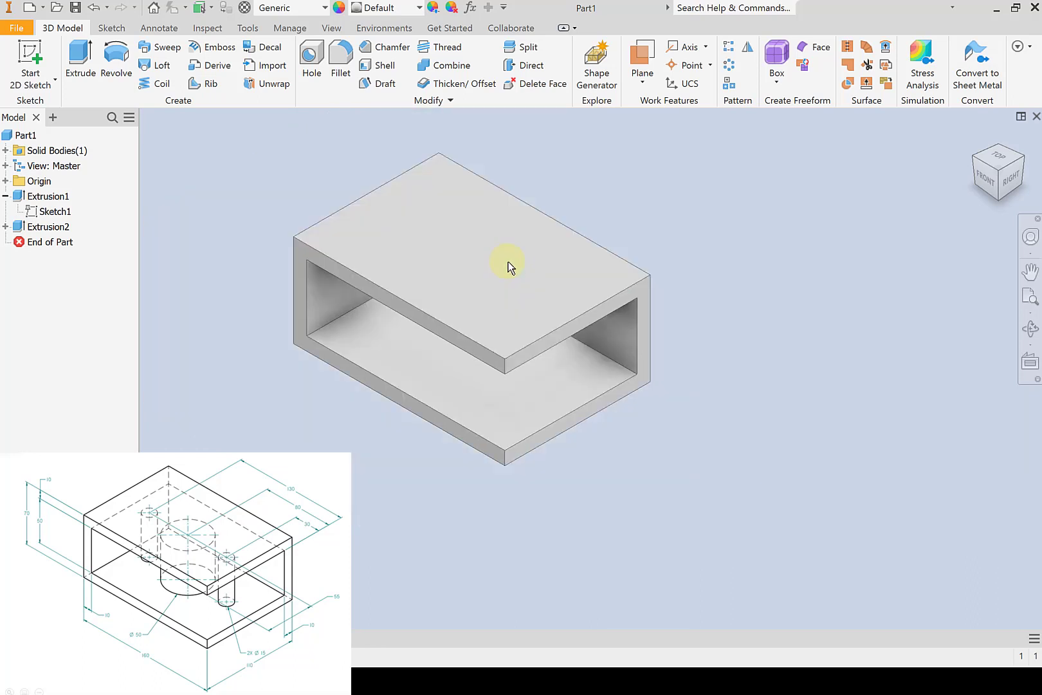
middle_drag(511, 266, 502, 299)
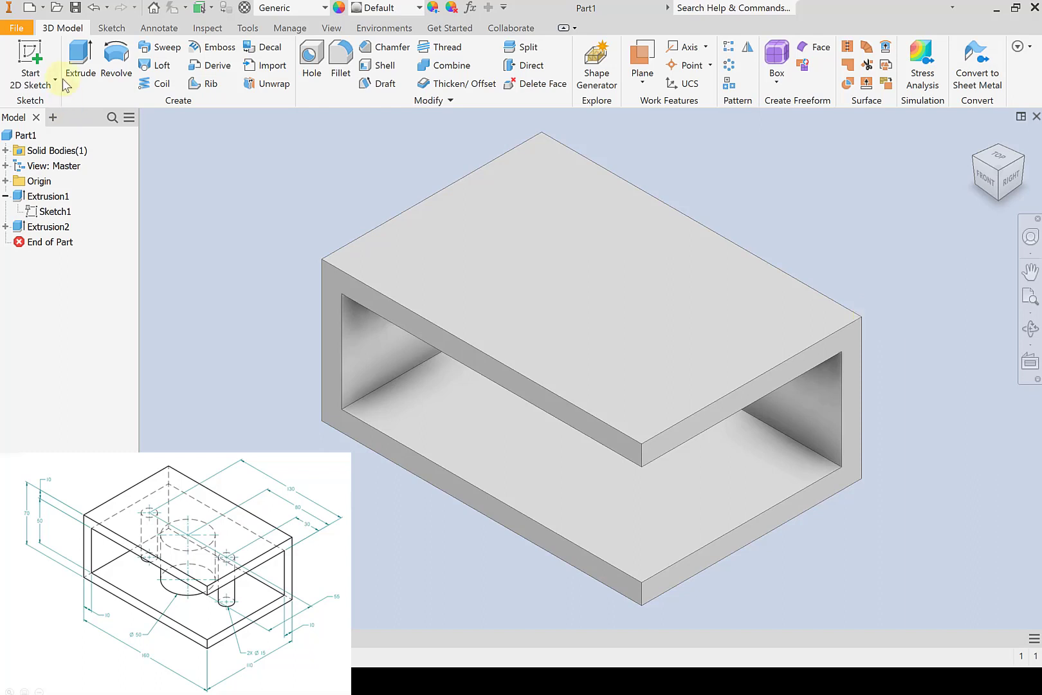
Start a sketch on the box's upper face and draw a circle centred about 126 mm from its right edge and 56 mm below its top edge
click(33, 47)
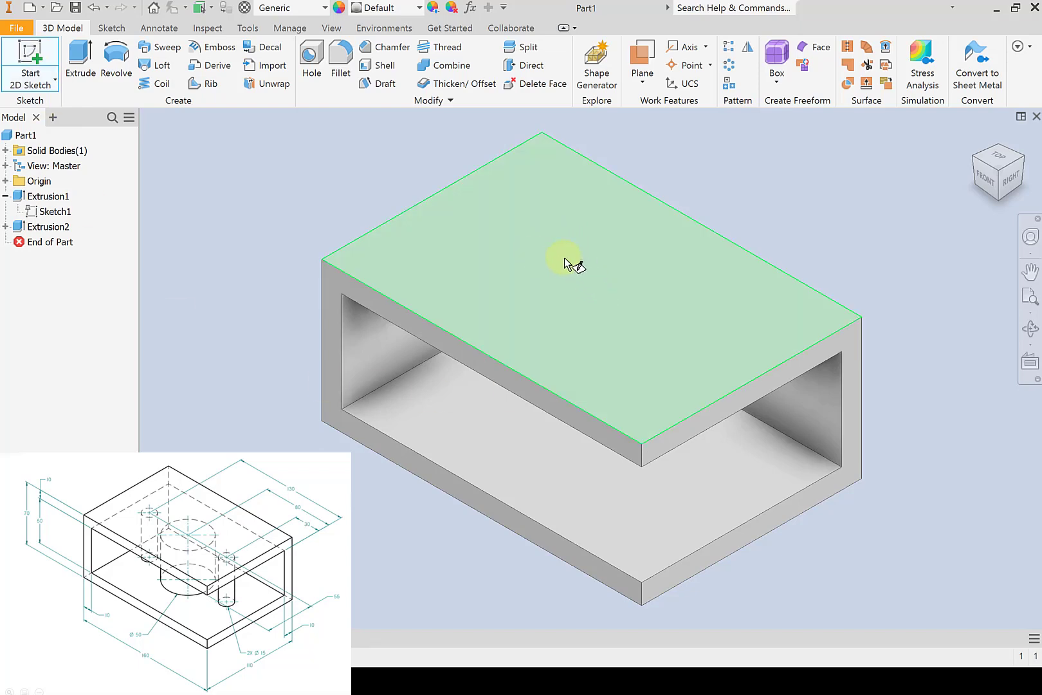
click(550, 256)
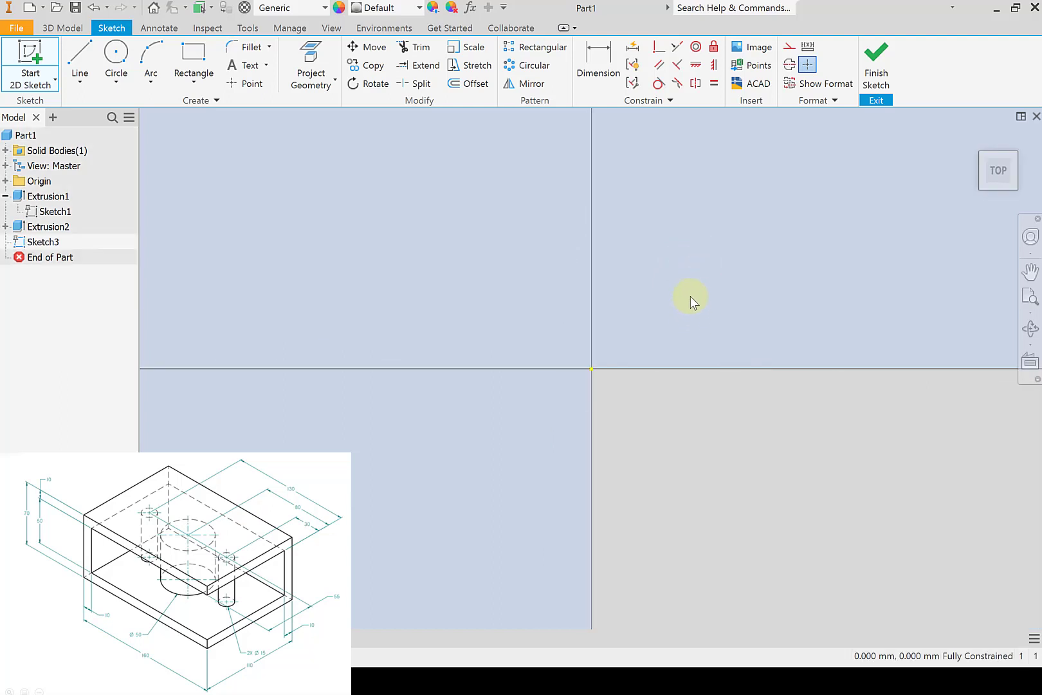
middle_drag(518, 240, 347, 164)
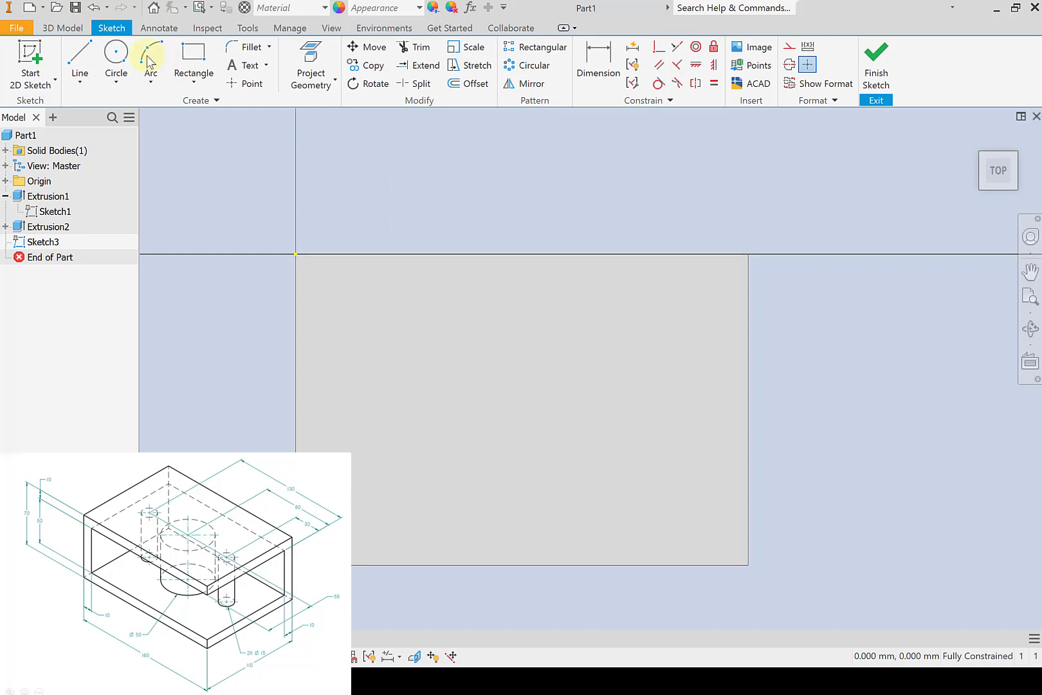
click(115, 55)
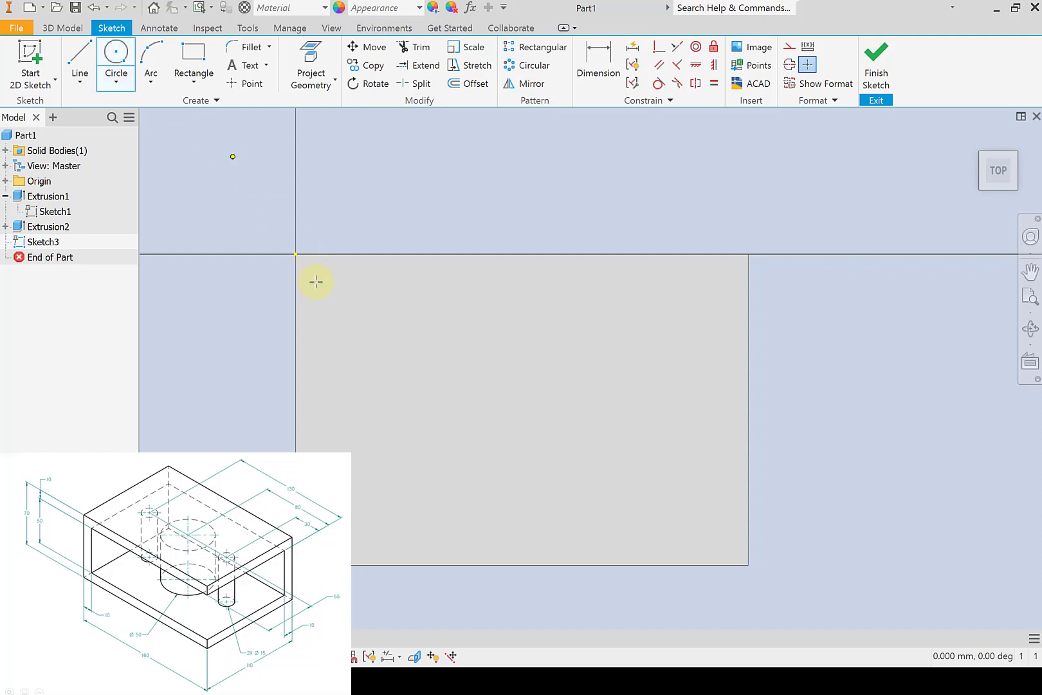
click(391, 412)
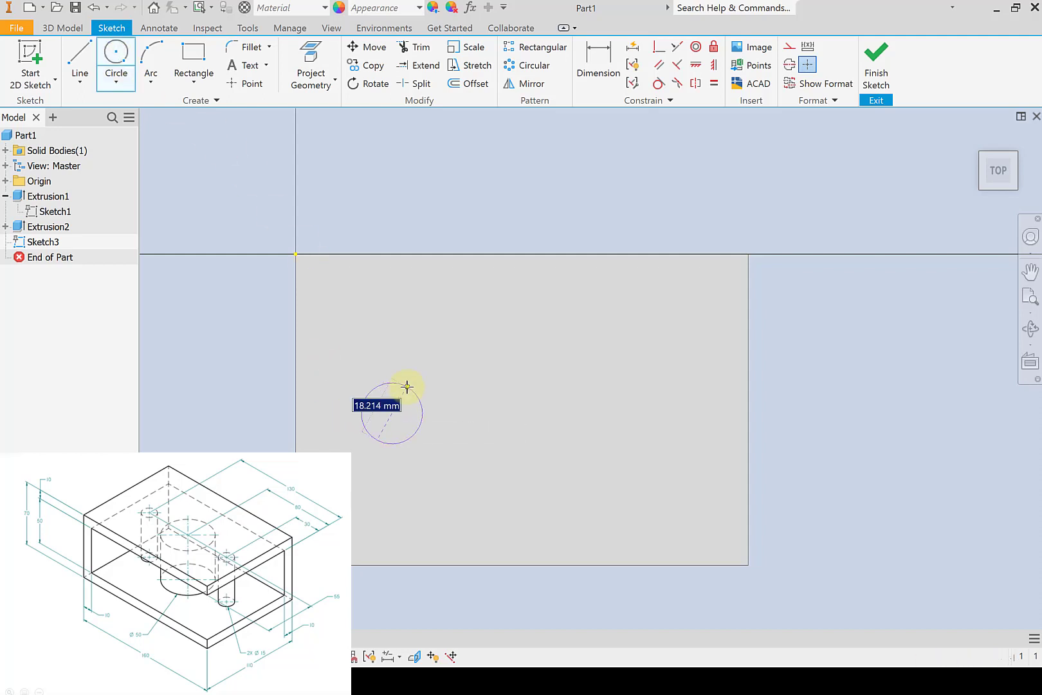
click(406, 386)
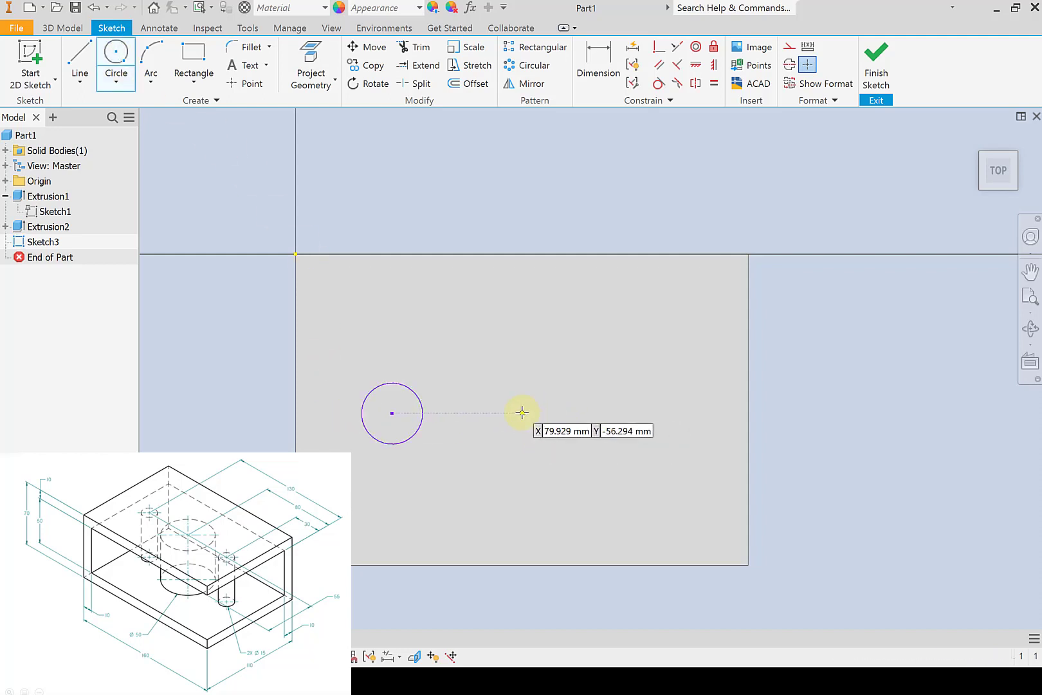
Draw a larger middle circle and a smaller right circle level with the first, centred about 80 mm and 36 mm from the face's right edge
click(522, 412)
key(Escape)
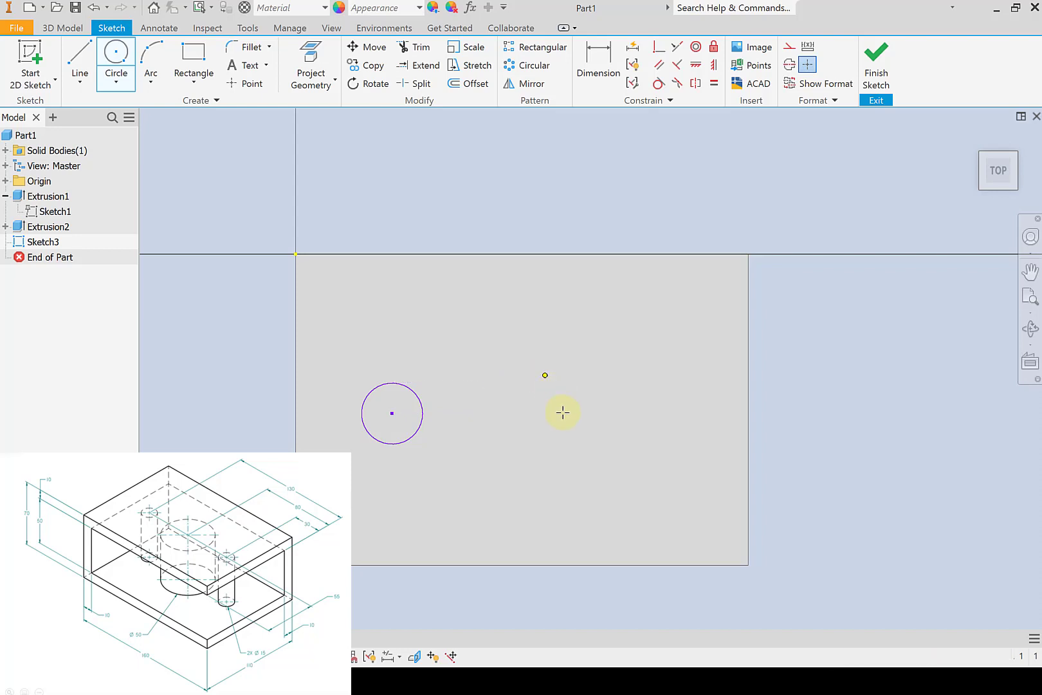
click(521, 413)
click(476, 400)
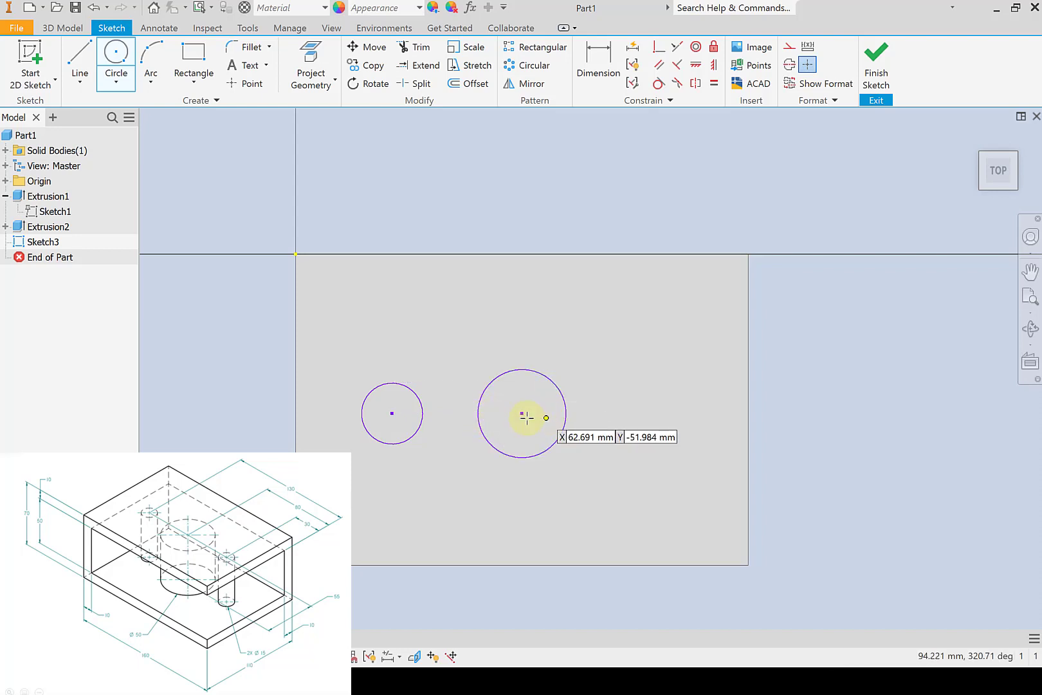
click(645, 414)
key(Escape)
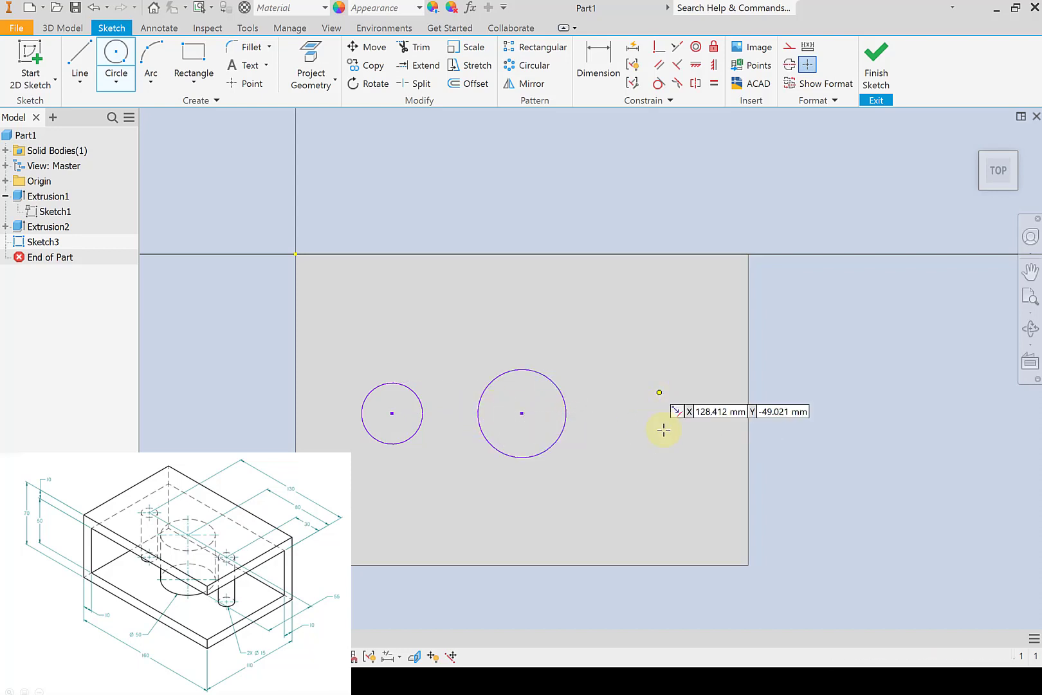
click(663, 429)
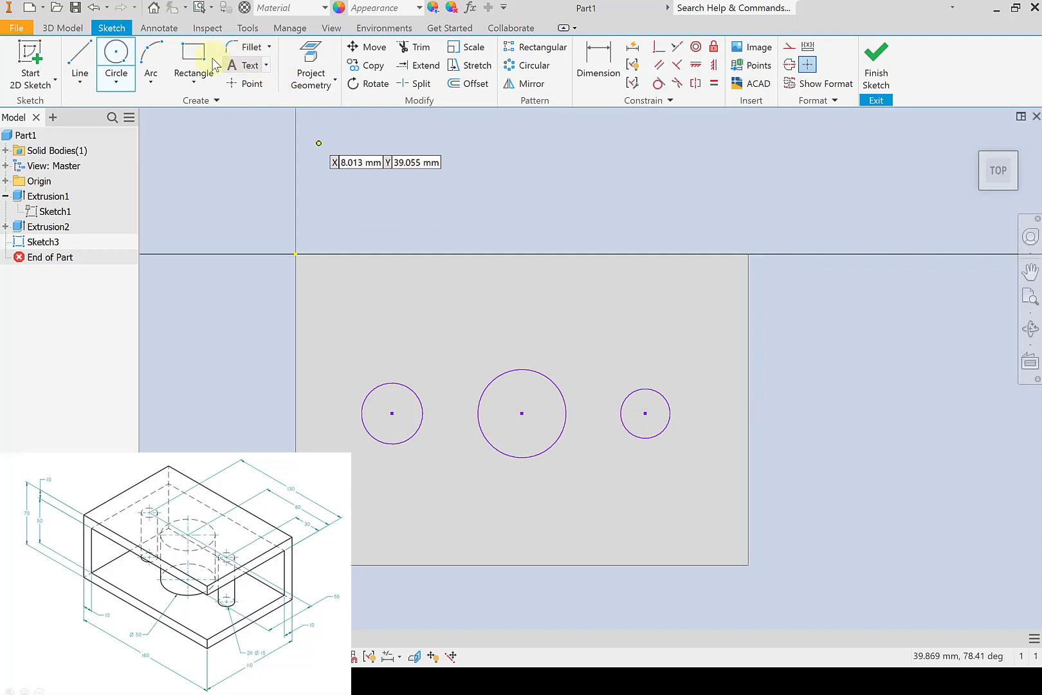
Dimension the distance from the face's right edge to the right circle's centre as 30 mm and to the middle circle's centre as 80 mm
click(591, 82)
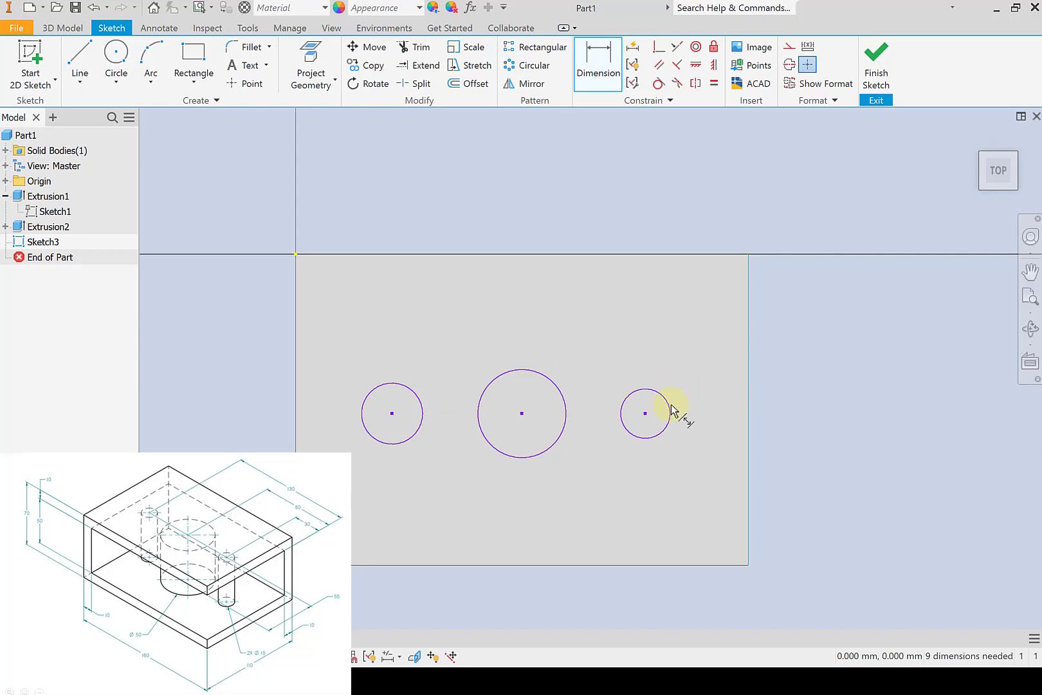
click(645, 413)
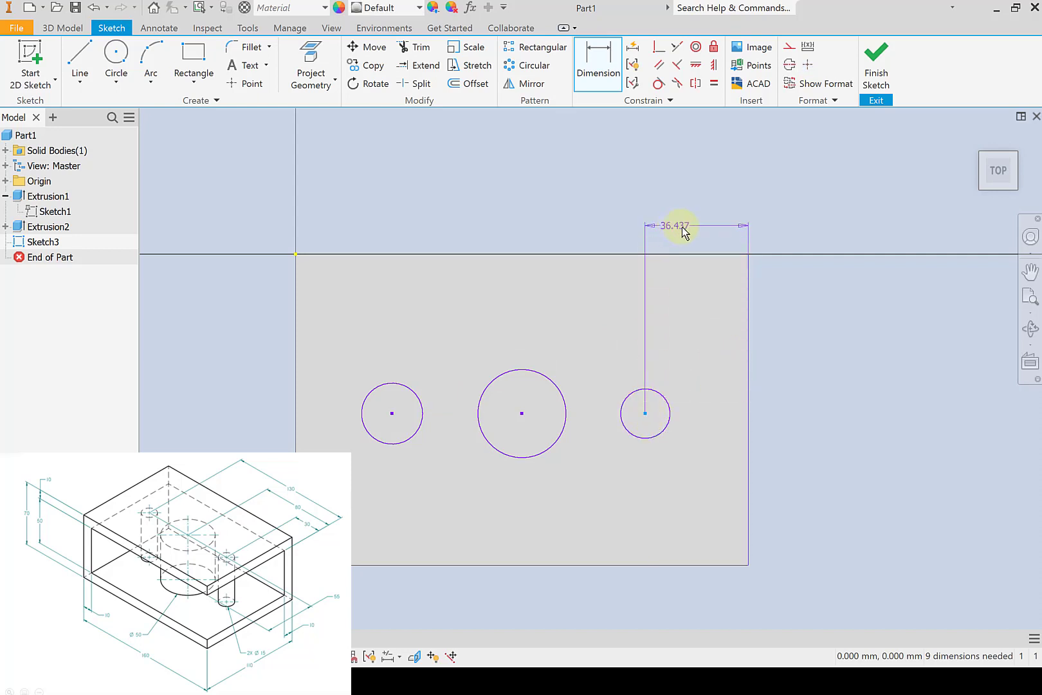
click(700, 218)
text(30)
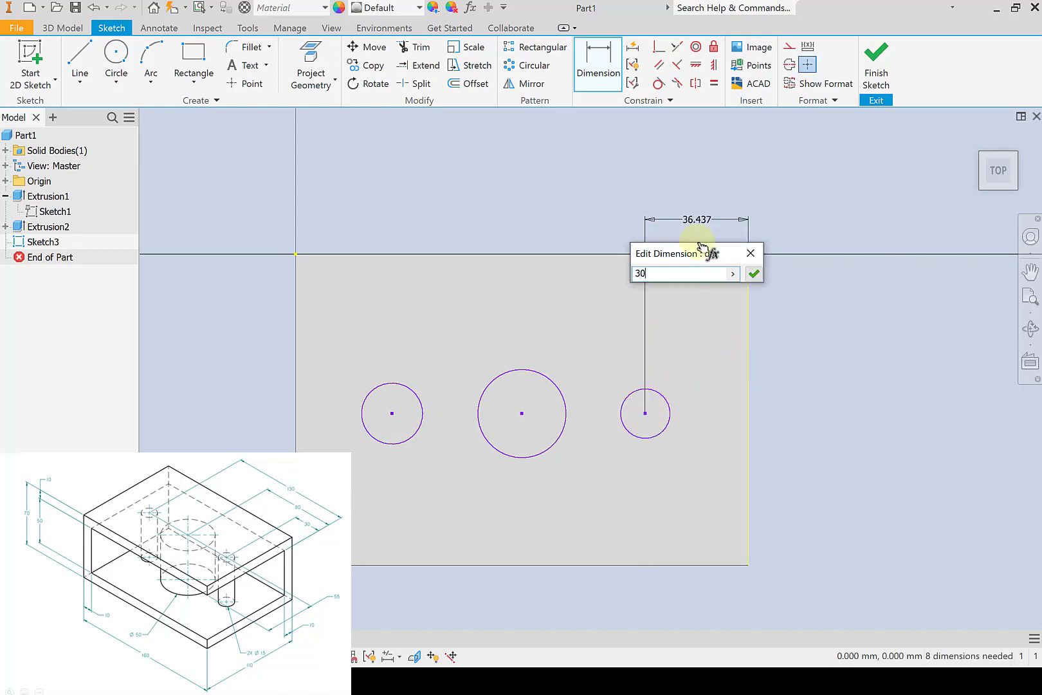
key(Return)
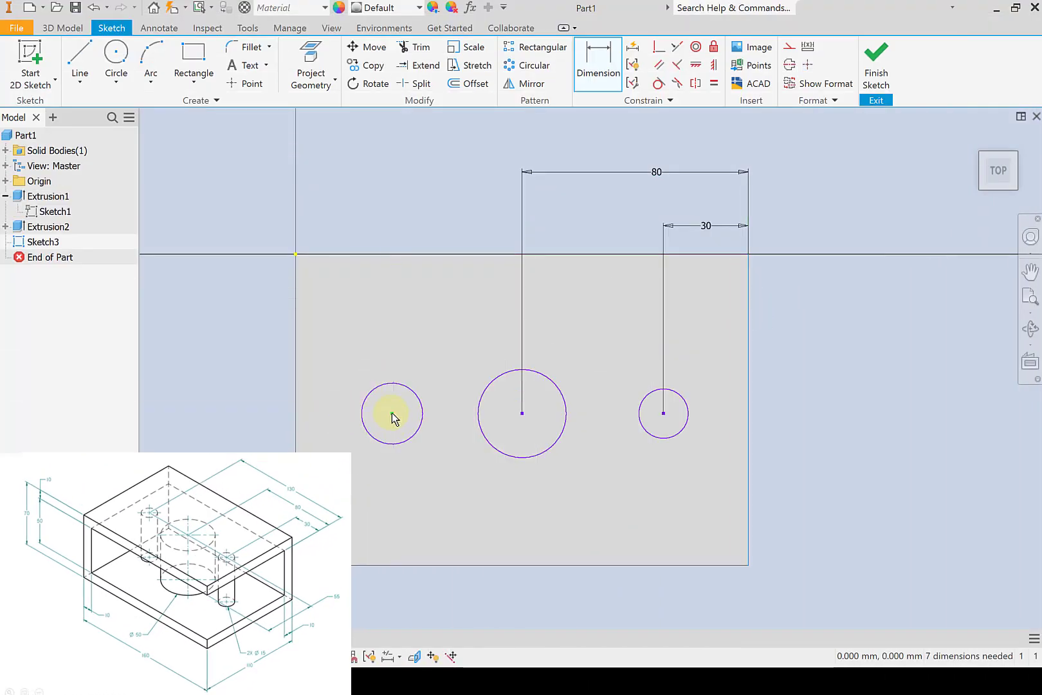
Dimension the distance from the left circle's centre to the face's right edge as 130 mm
click(392, 413)
click(465, 136)
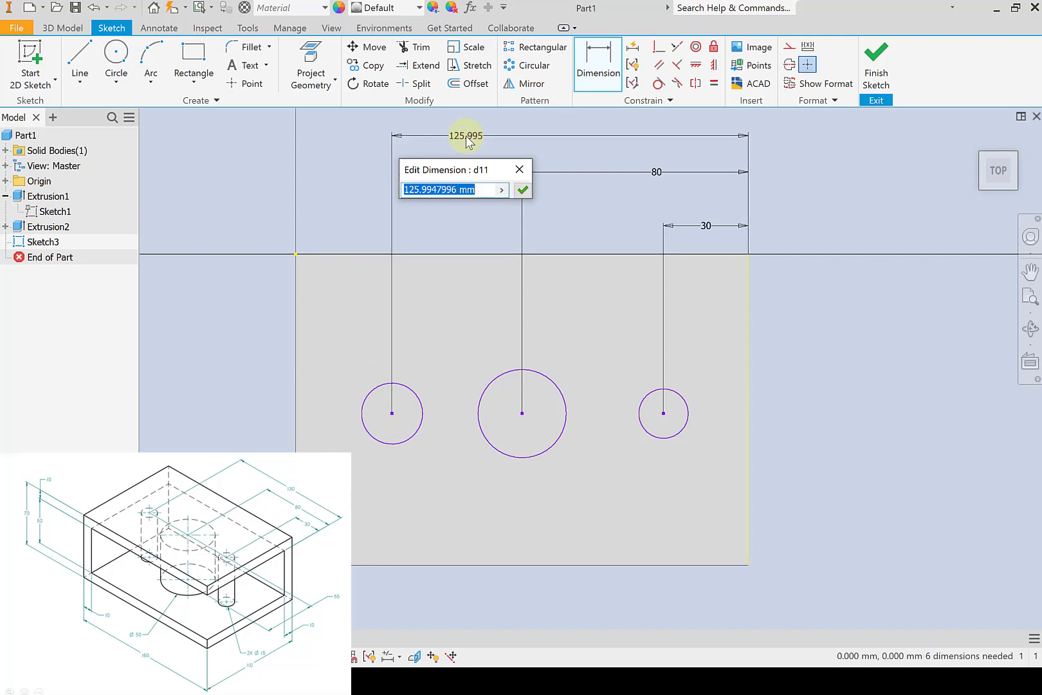
text(130)
key(Return)
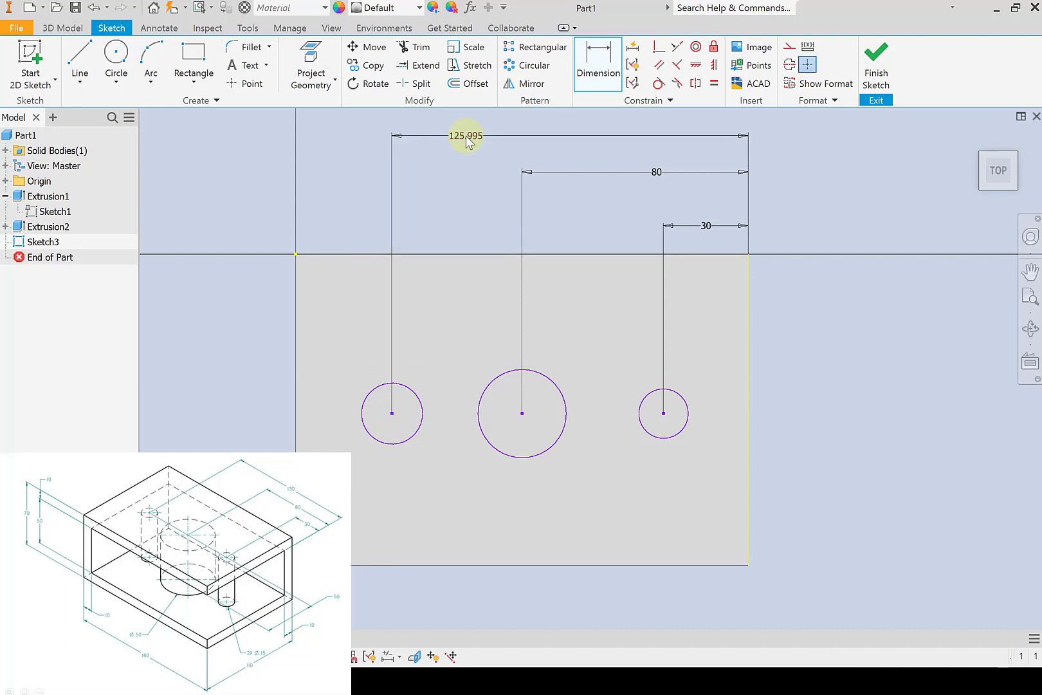
Dimension the diameters of the left and right circles as 15 mm each
click(405, 390)
click(414, 352)
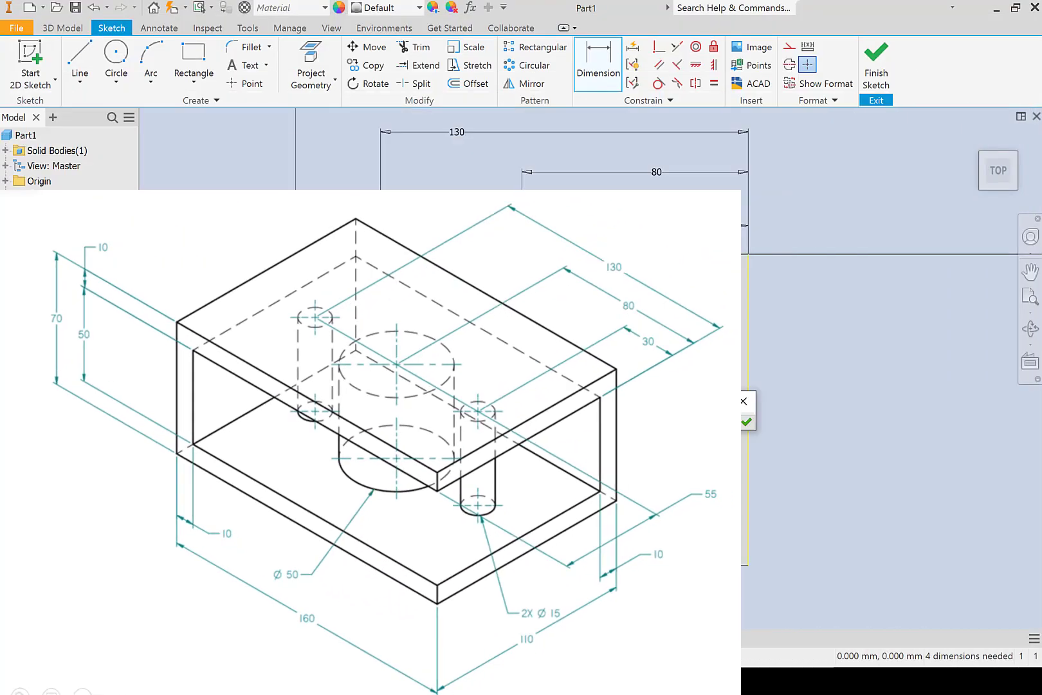
key(Return)
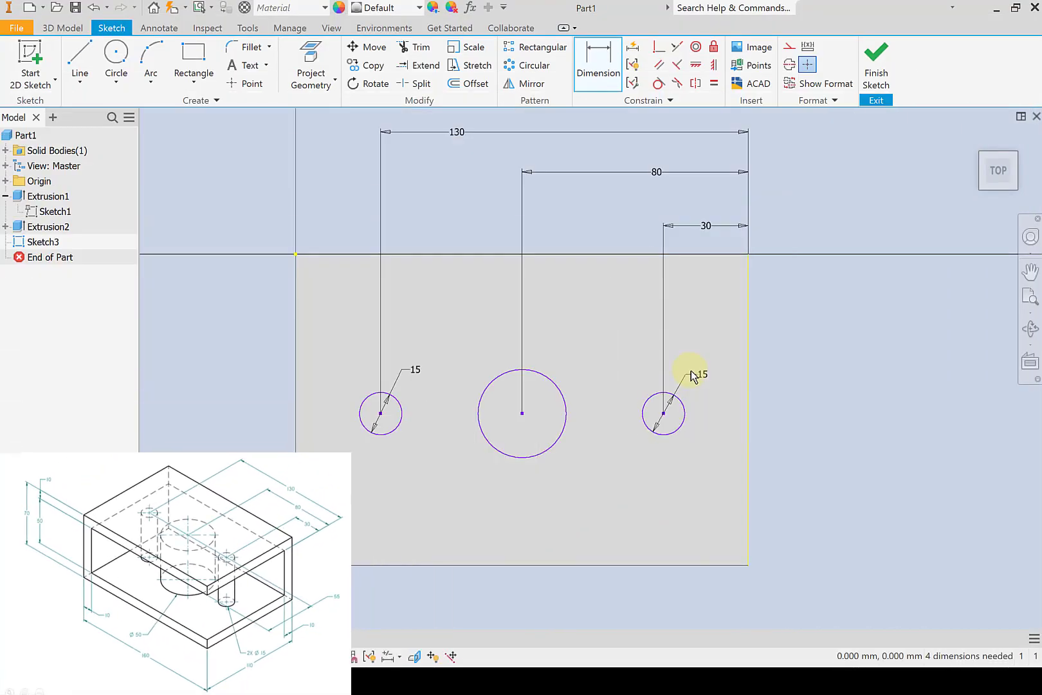
Dimension the middle circle's diameter as 50 mm
click(558, 387)
click(570, 355)
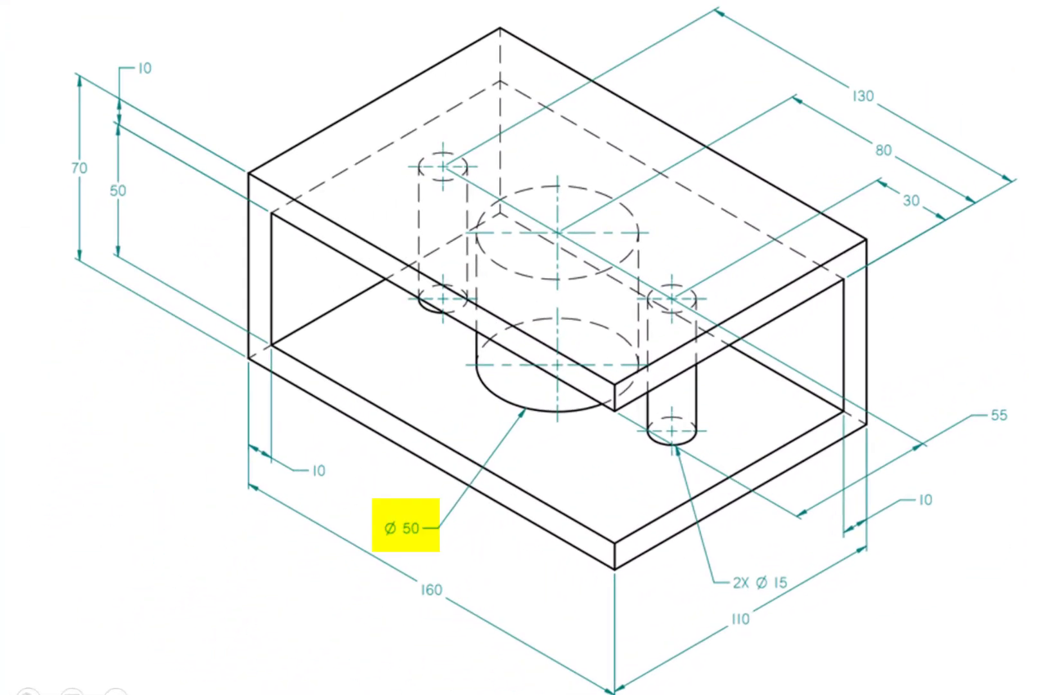
text(50)
key(Return)
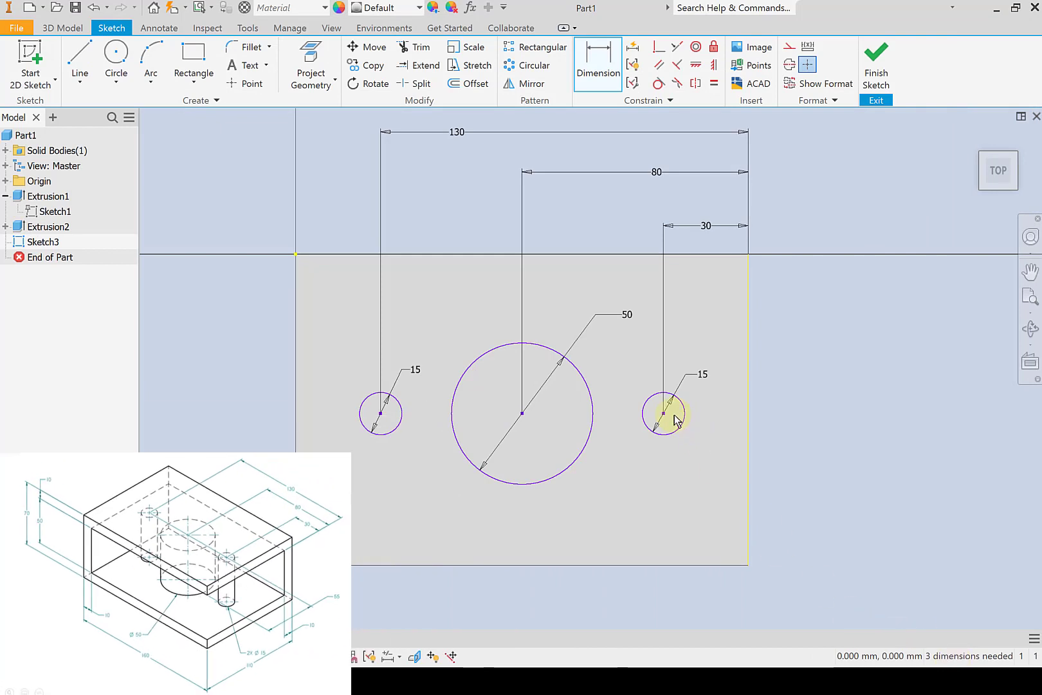
Dimension the vertical distance from the middle circle's centre to the face's top edge as 55 mm
click(522, 413)
click(544, 255)
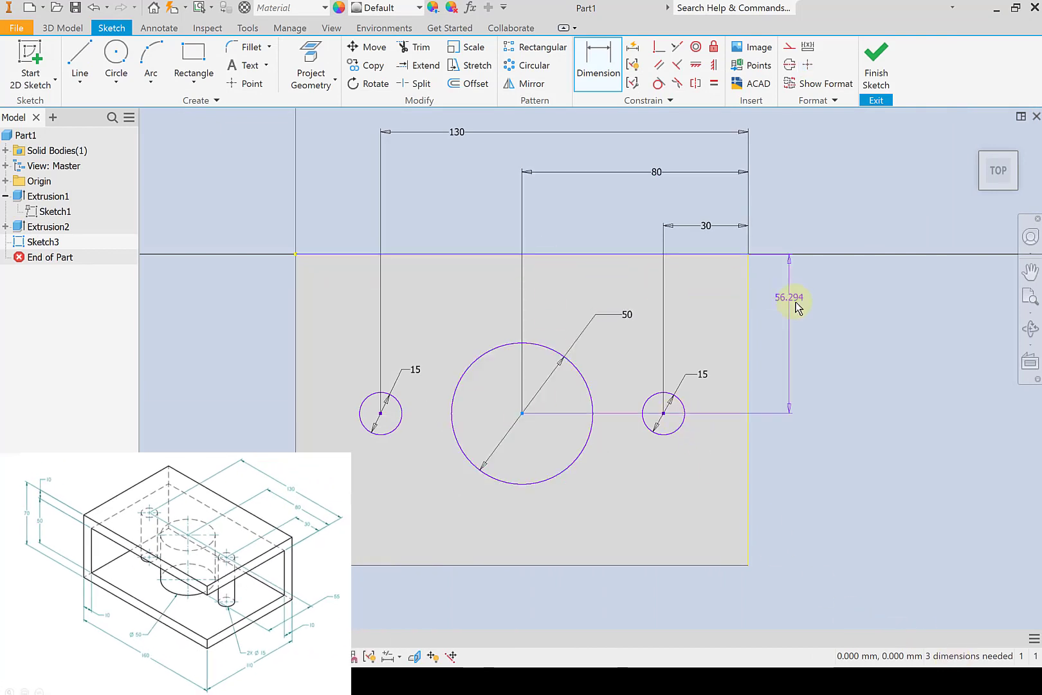
click(827, 331)
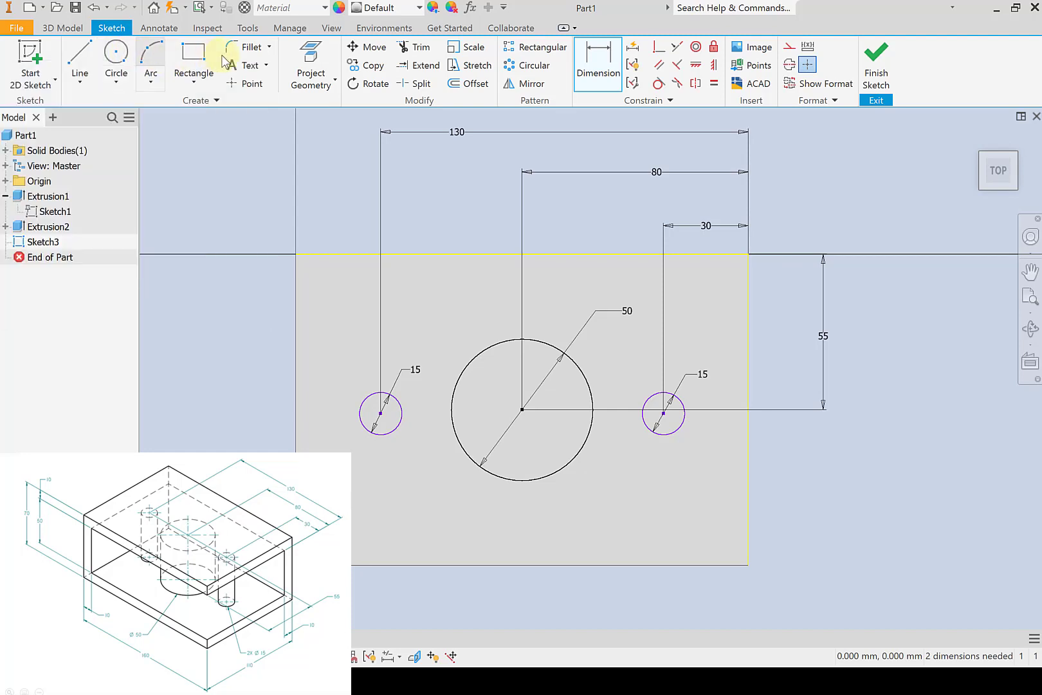
Apply horizontal constraints to align the centres of both 15 mm circles with the middle circle's centre
click(697, 67)
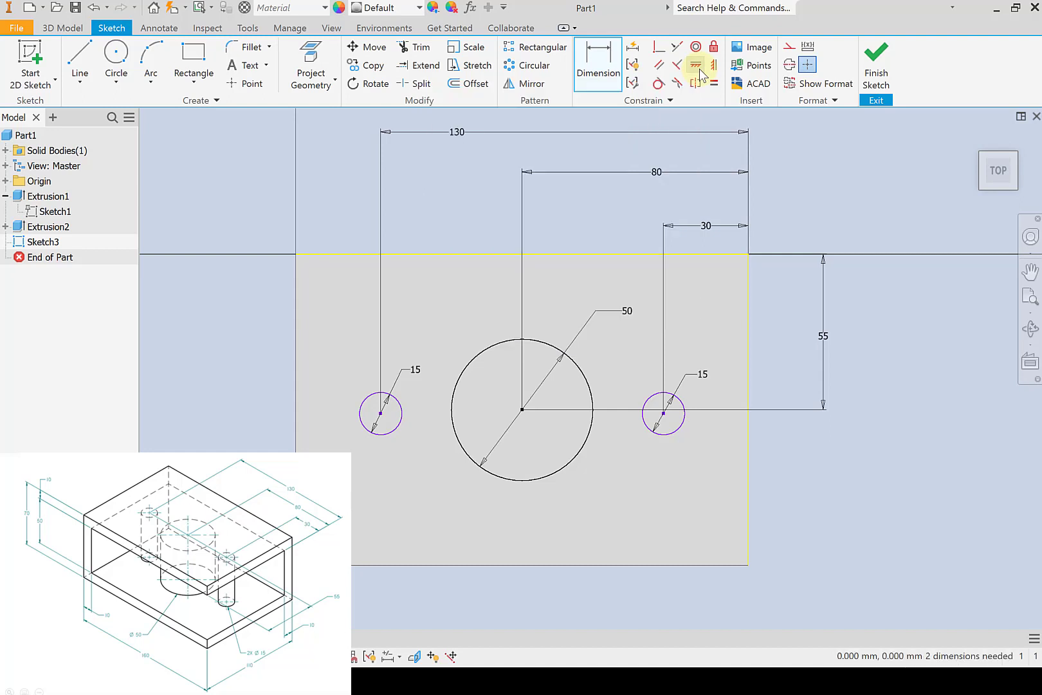
click(663, 413)
click(522, 409)
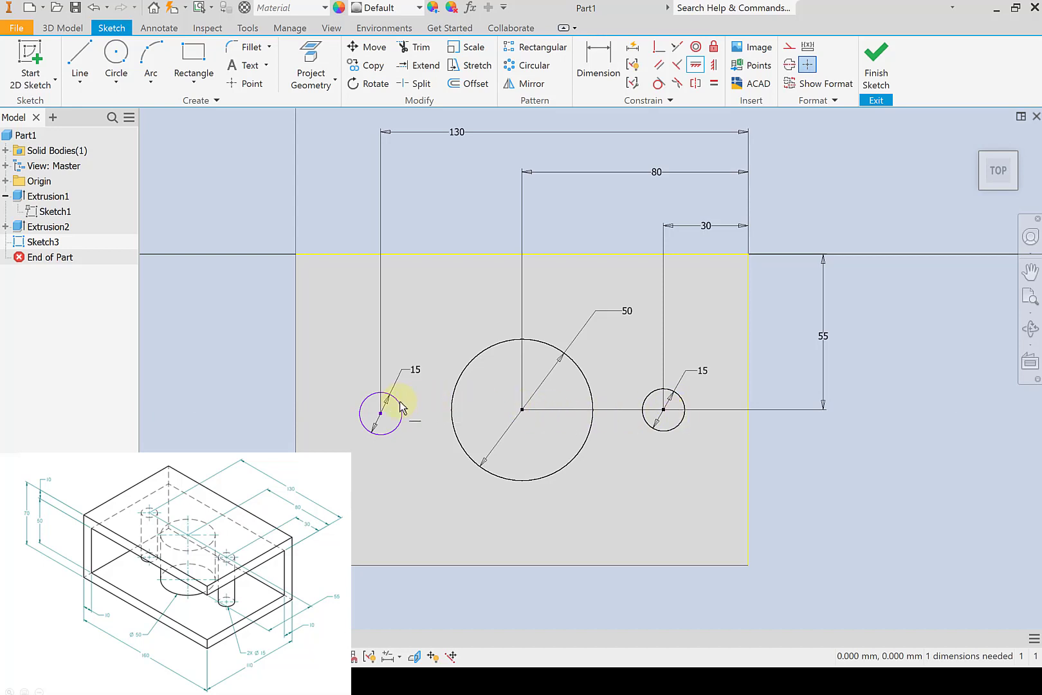
click(381, 414)
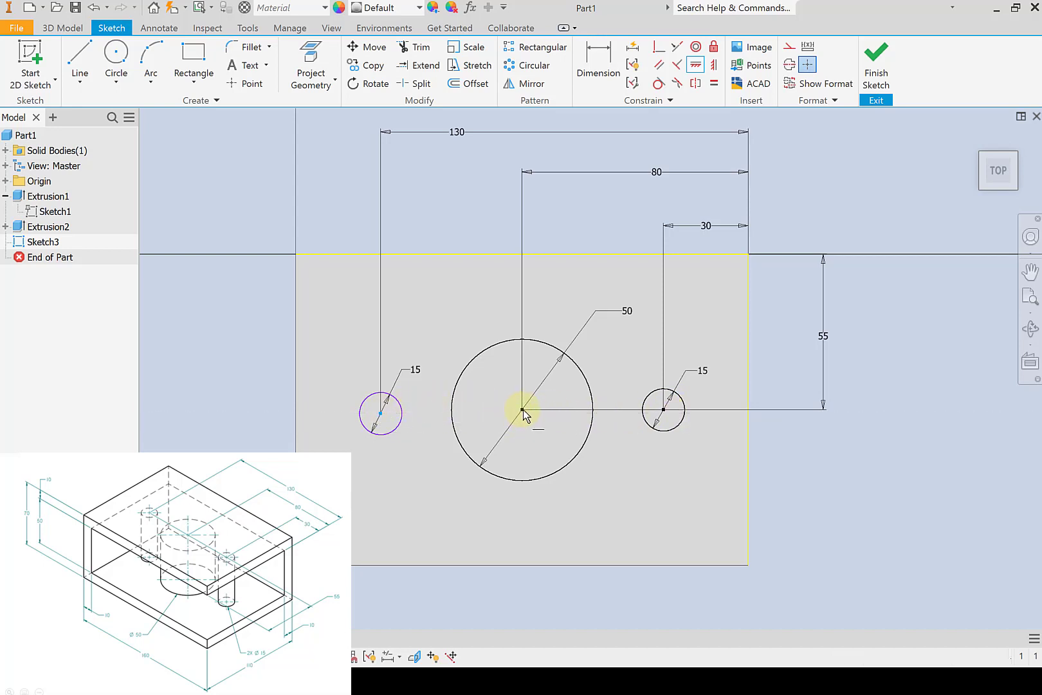
click(522, 408)
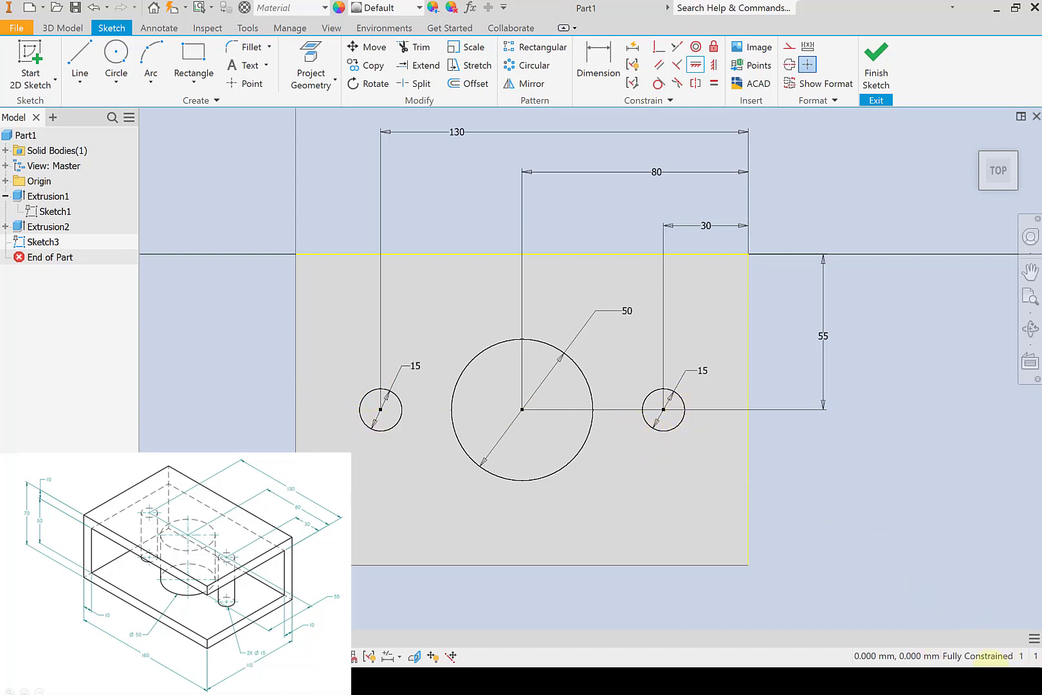
Finish the sketch and extrude all three circles downward through the full depth of the box, joined to the body as posts
click(875, 65)
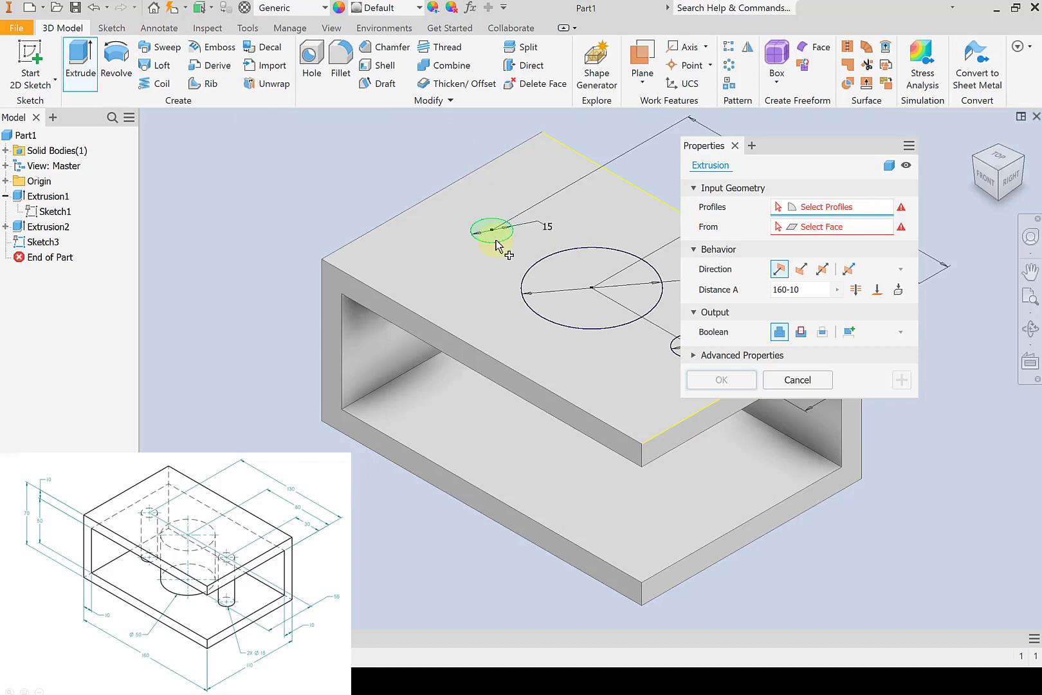
click(523, 261)
click(557, 295)
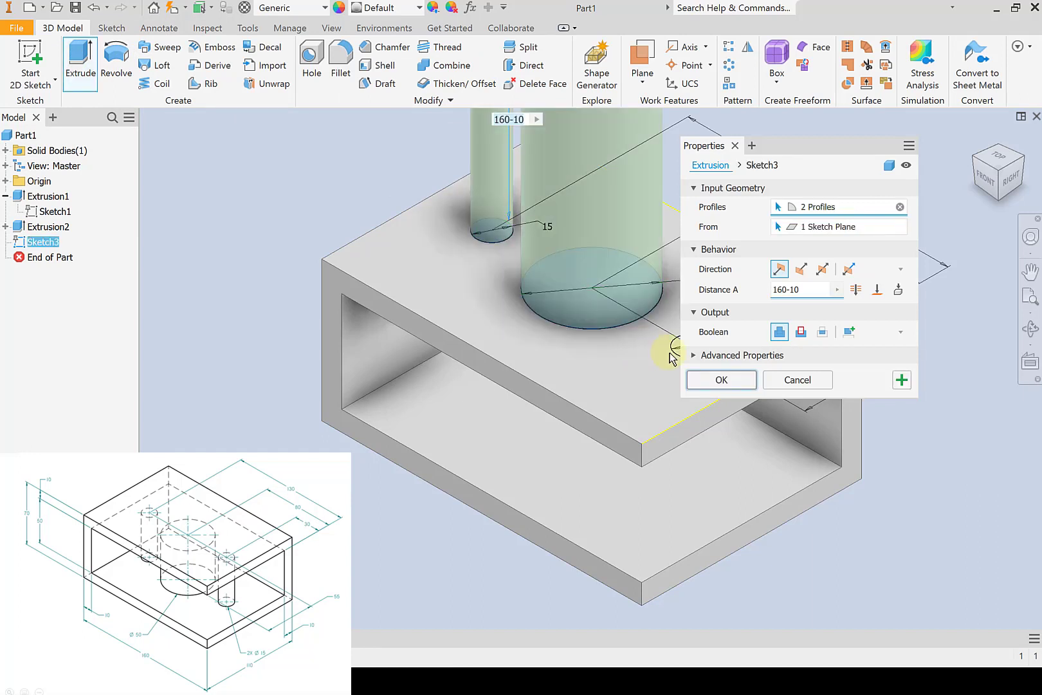
drag(790, 148, 887, 147)
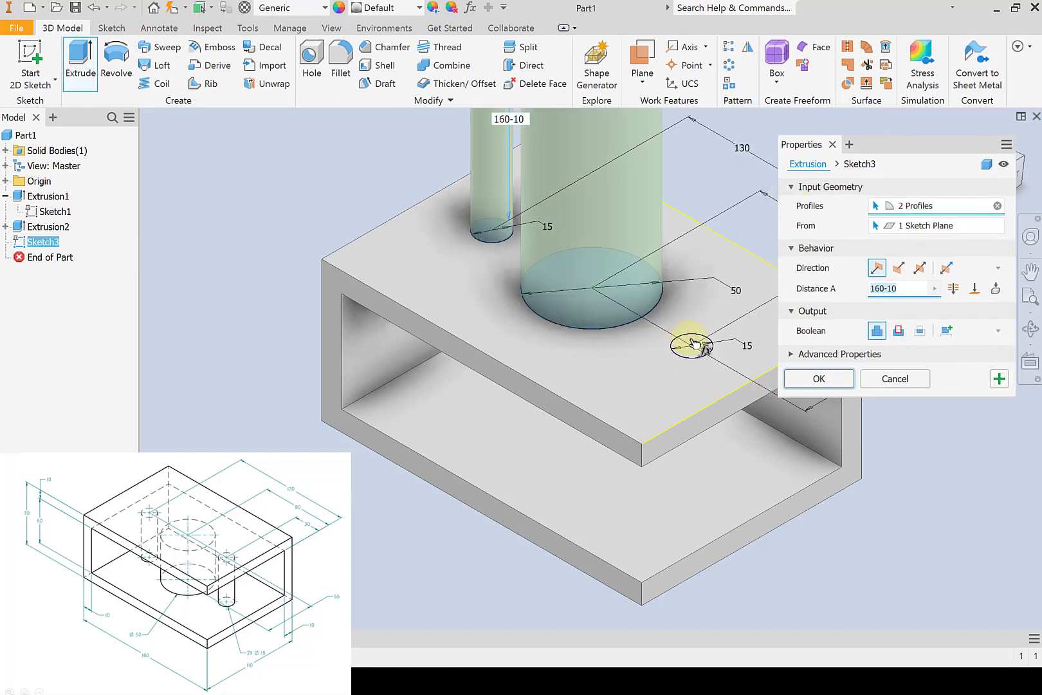
click(689, 359)
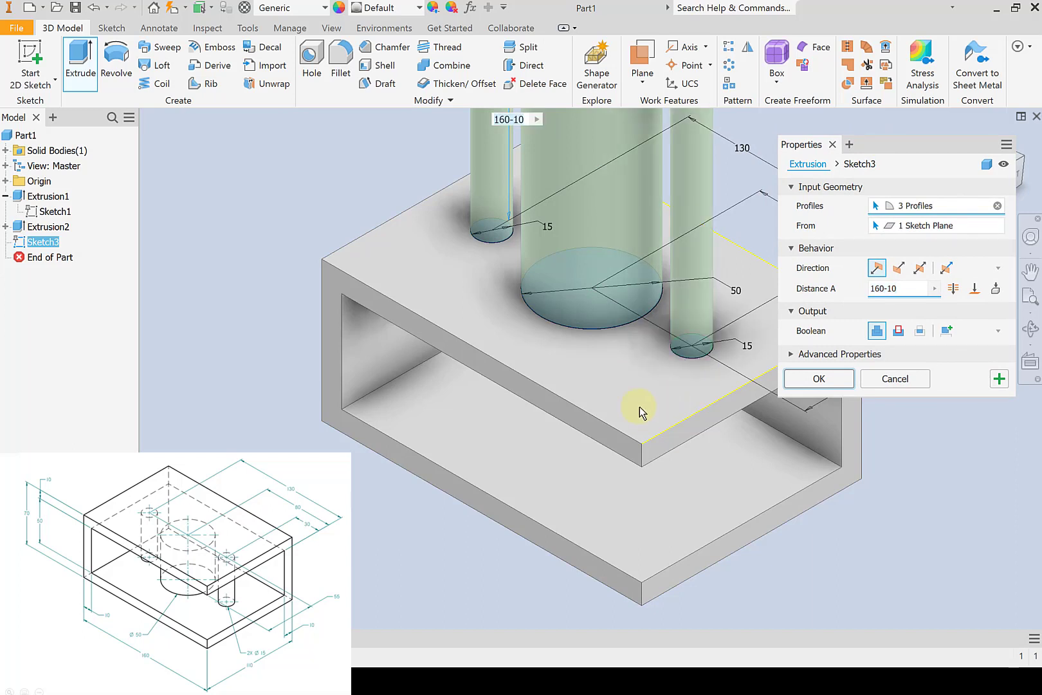
click(900, 270)
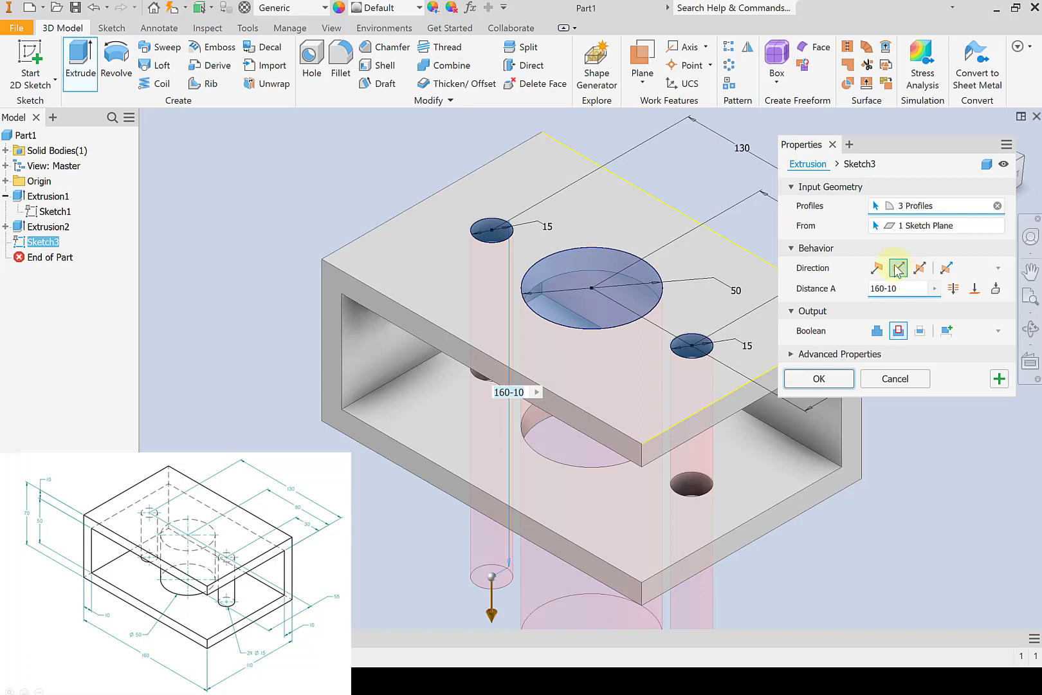
click(877, 331)
click(954, 288)
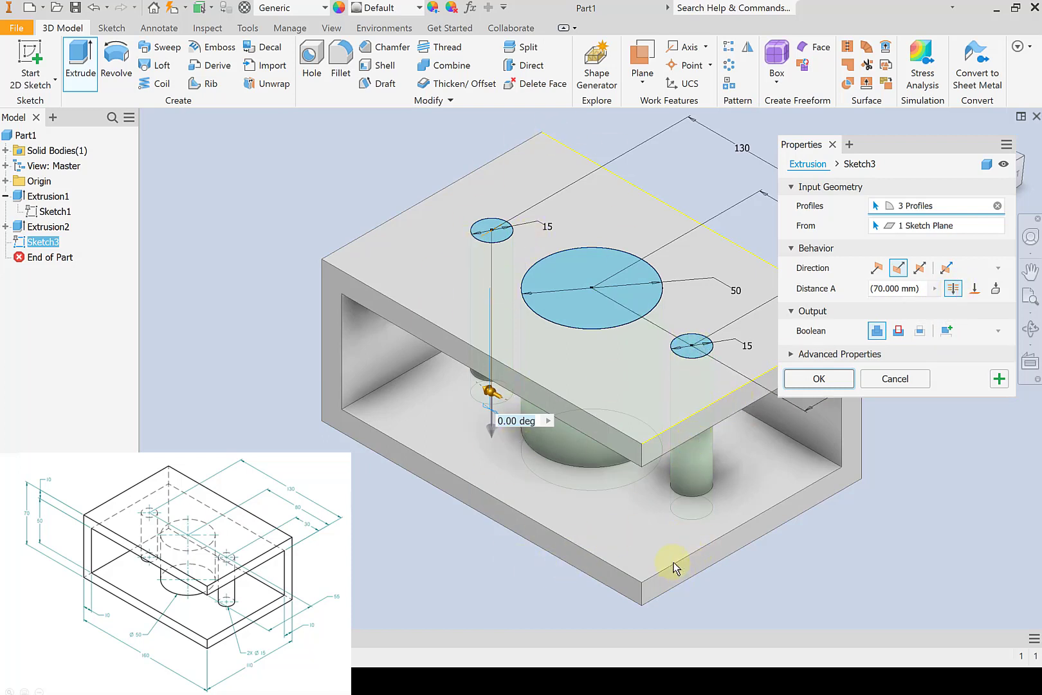
click(823, 380)
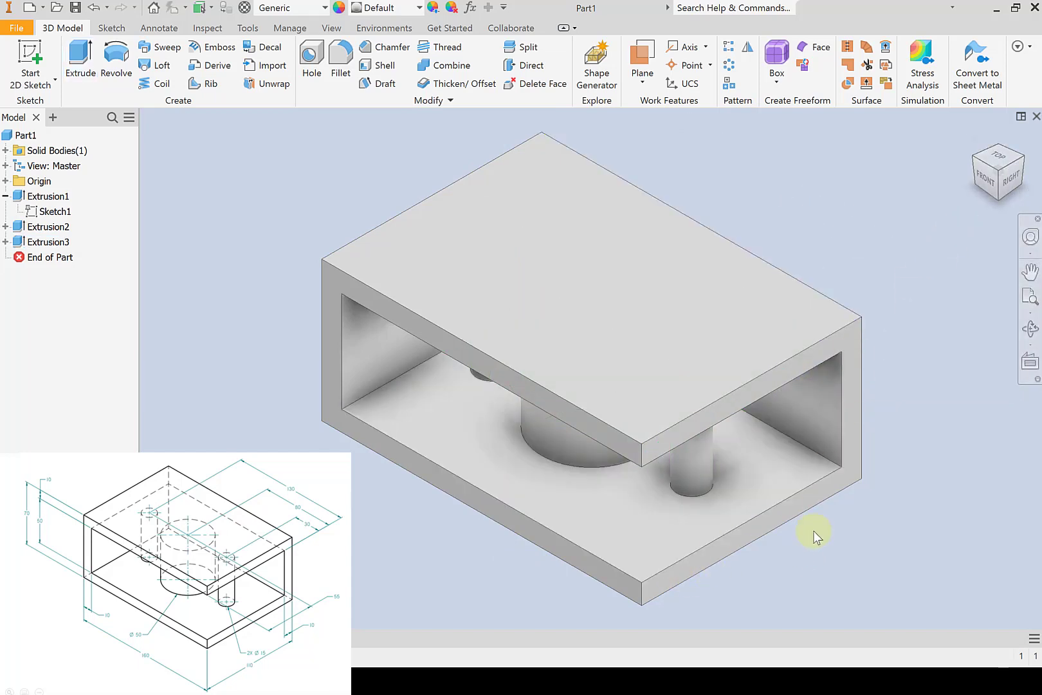
click(998, 198)
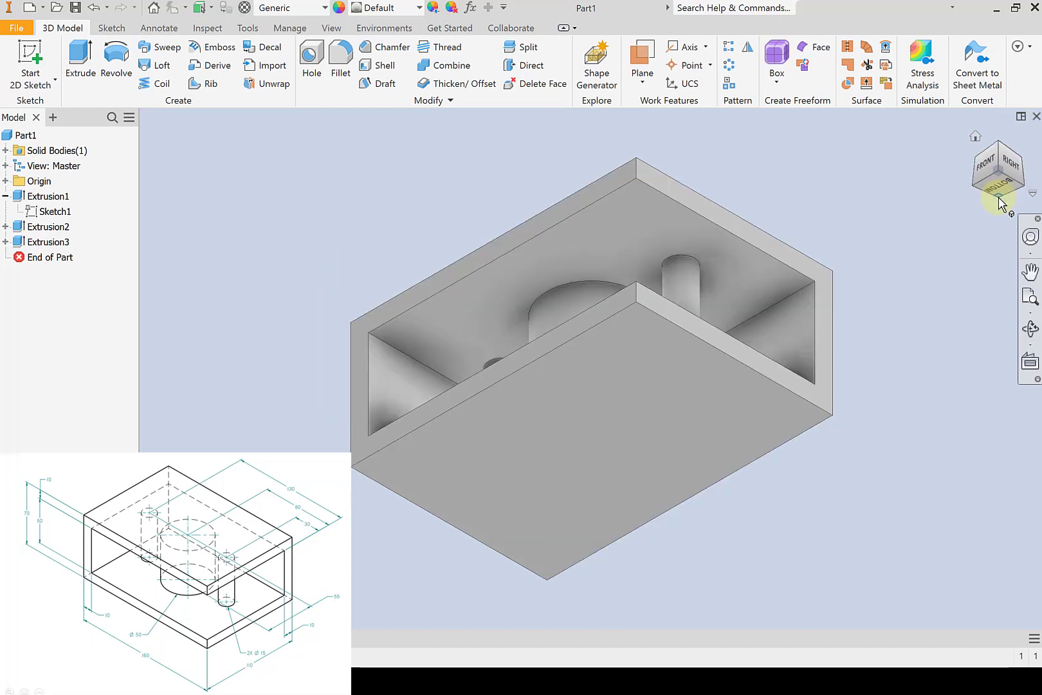
click(998, 162)
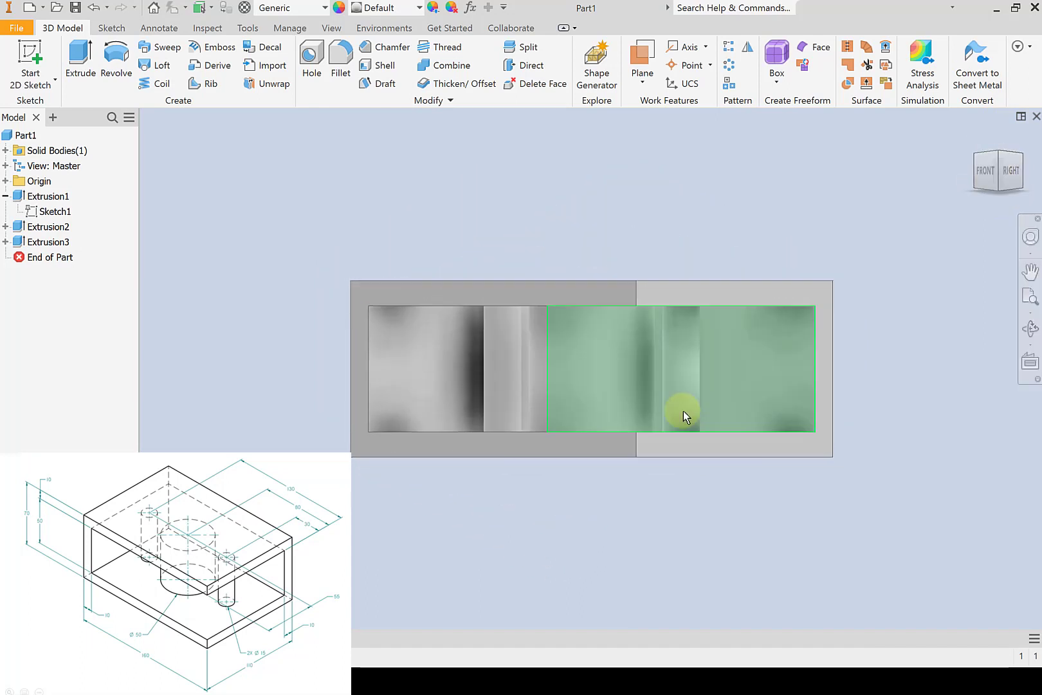
Set the finished box's visual style to Shaded with Hidden Edges to show the concealed outlines of the three posts
click(988, 179)
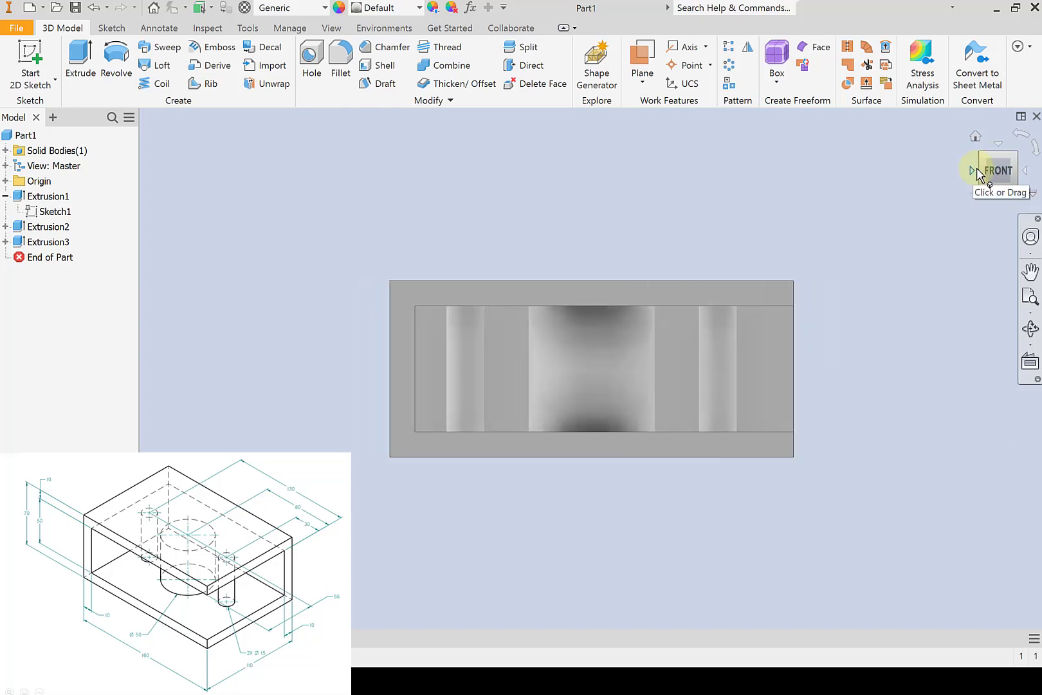
click(975, 171)
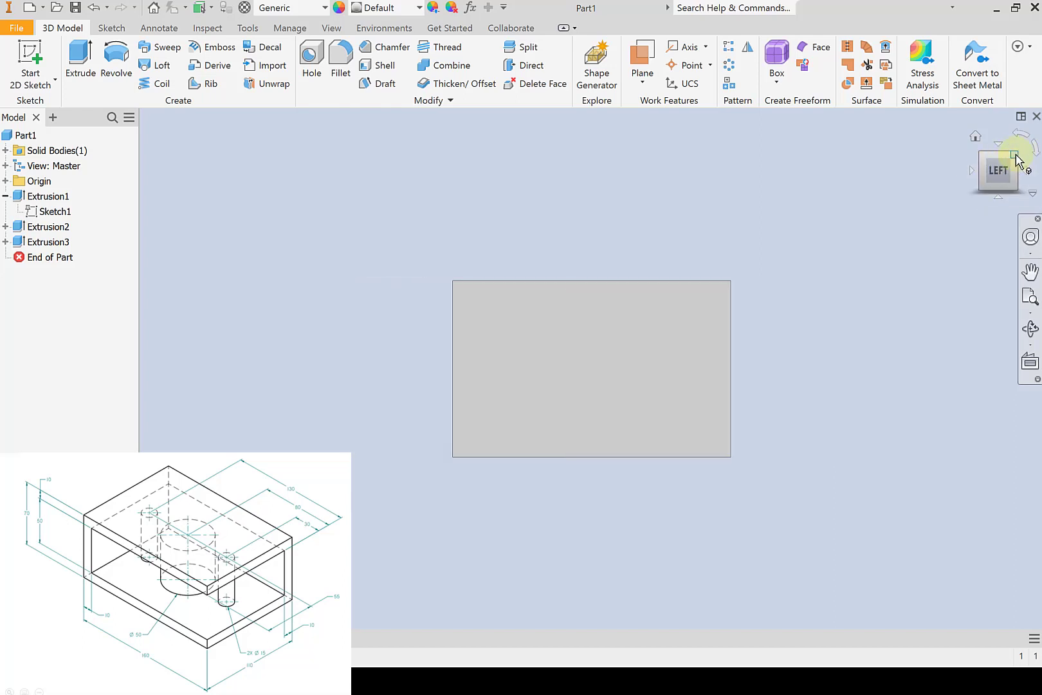
click(1016, 154)
click(1023, 159)
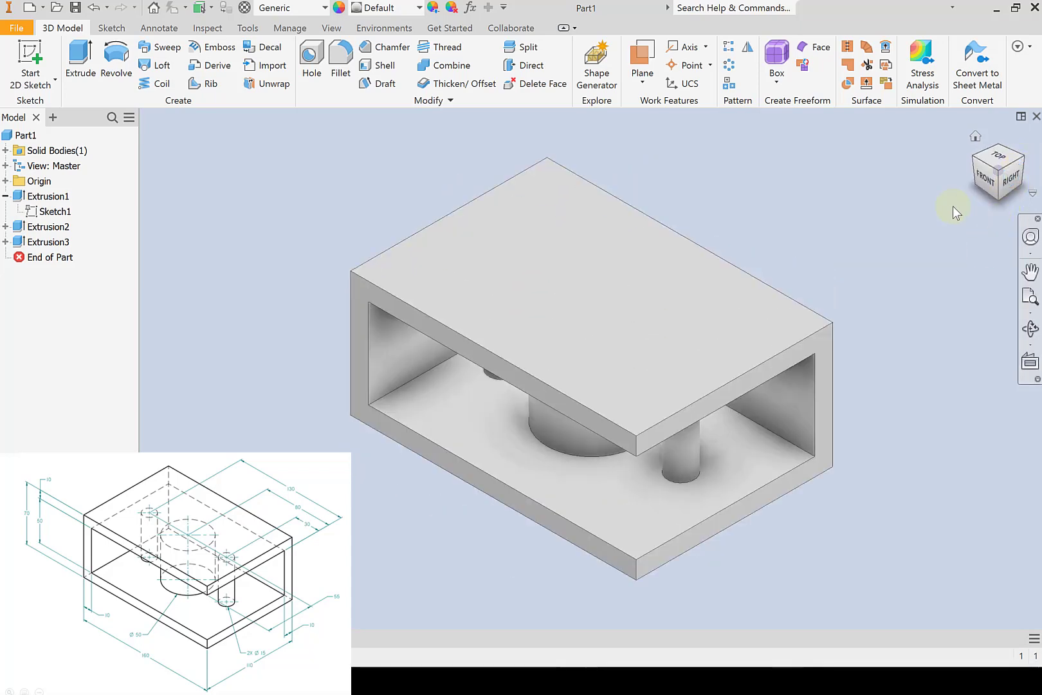
click(328, 28)
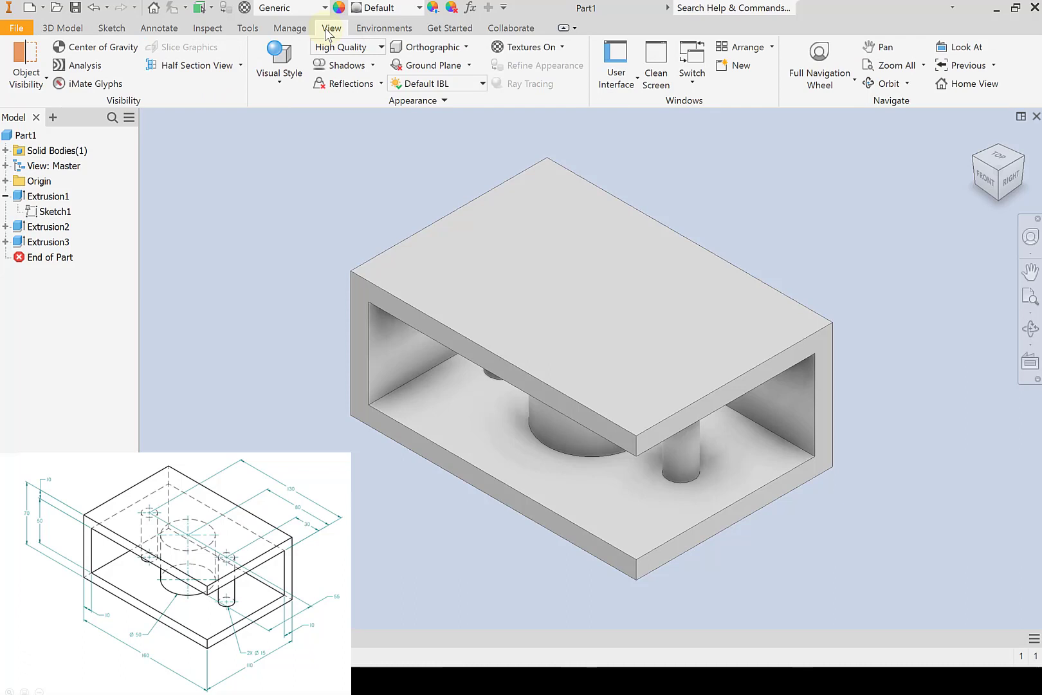
click(283, 83)
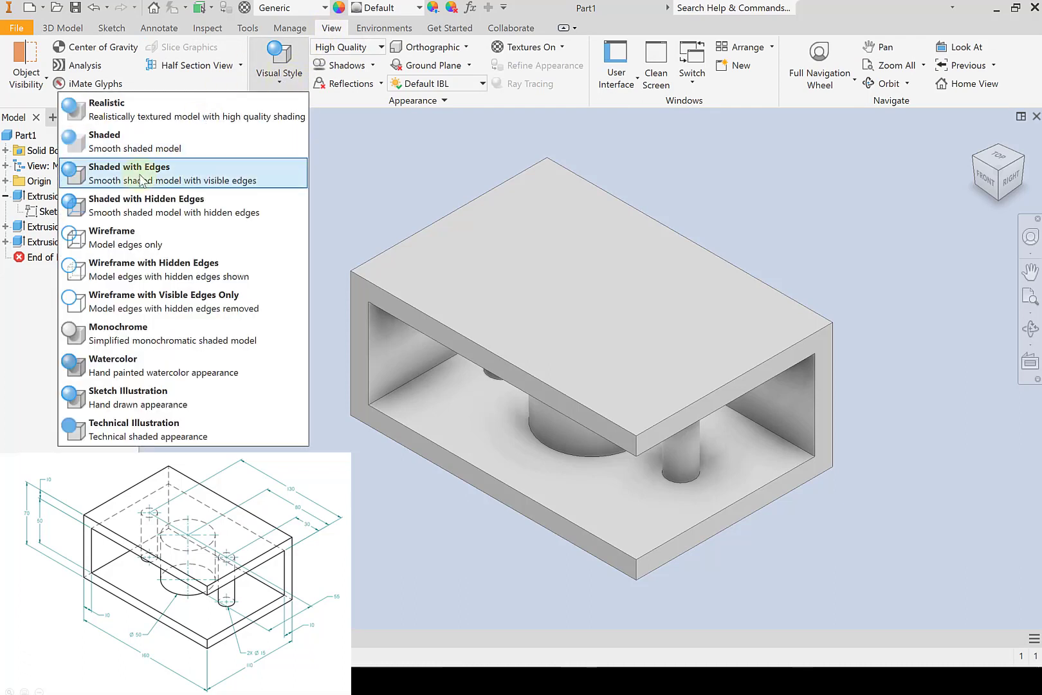
click(119, 207)
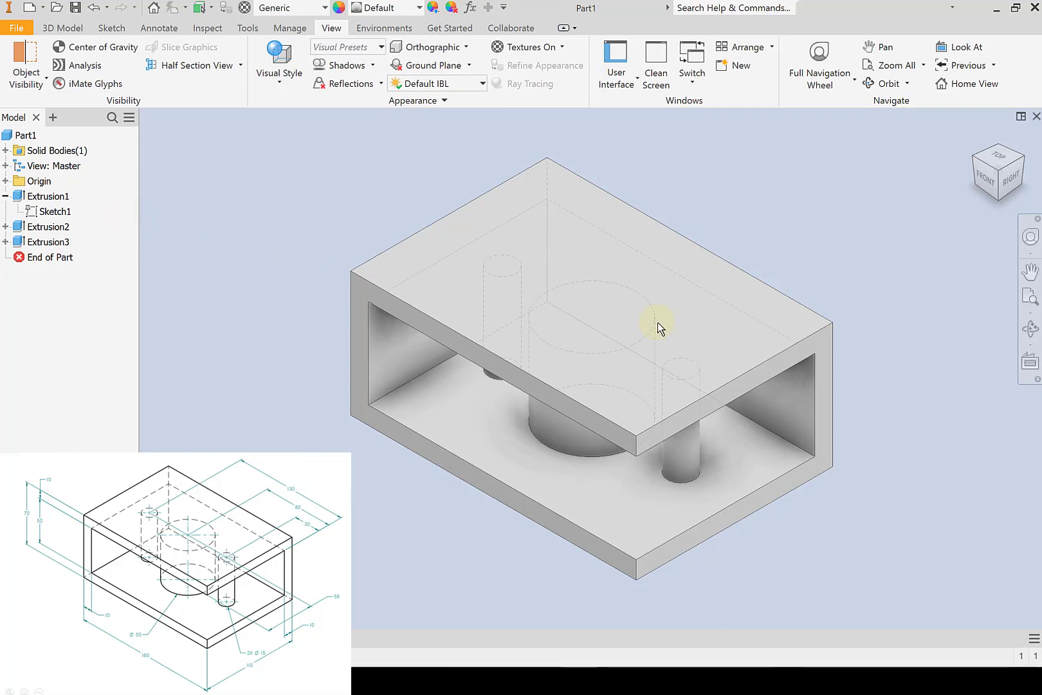